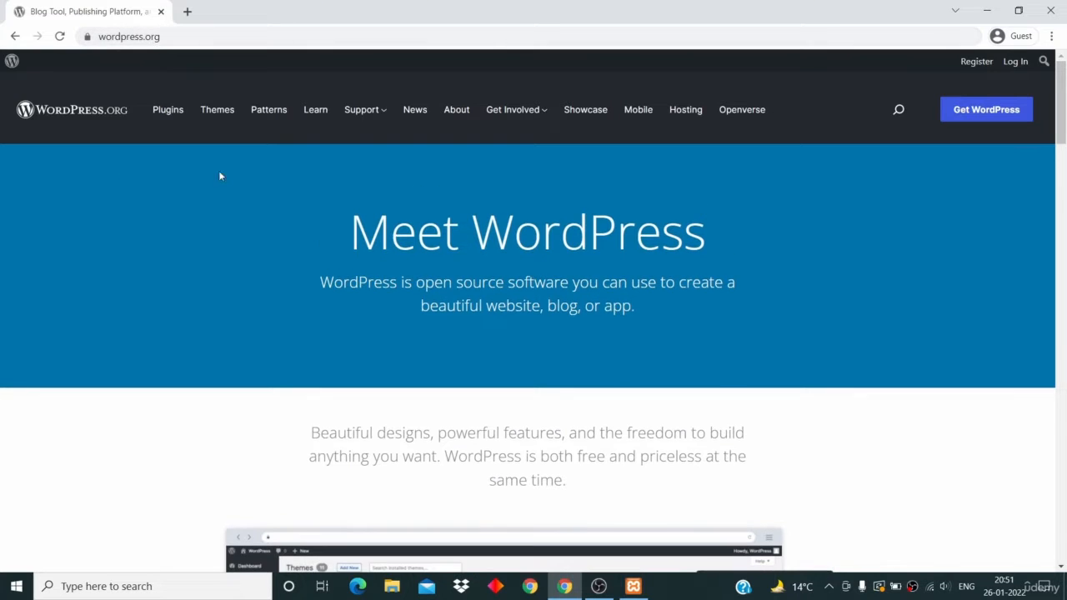
- Download WordPress 5.9 (wordpress-5.9.zip) from the wordpress.org Get WordPress page
left_click(992, 112)
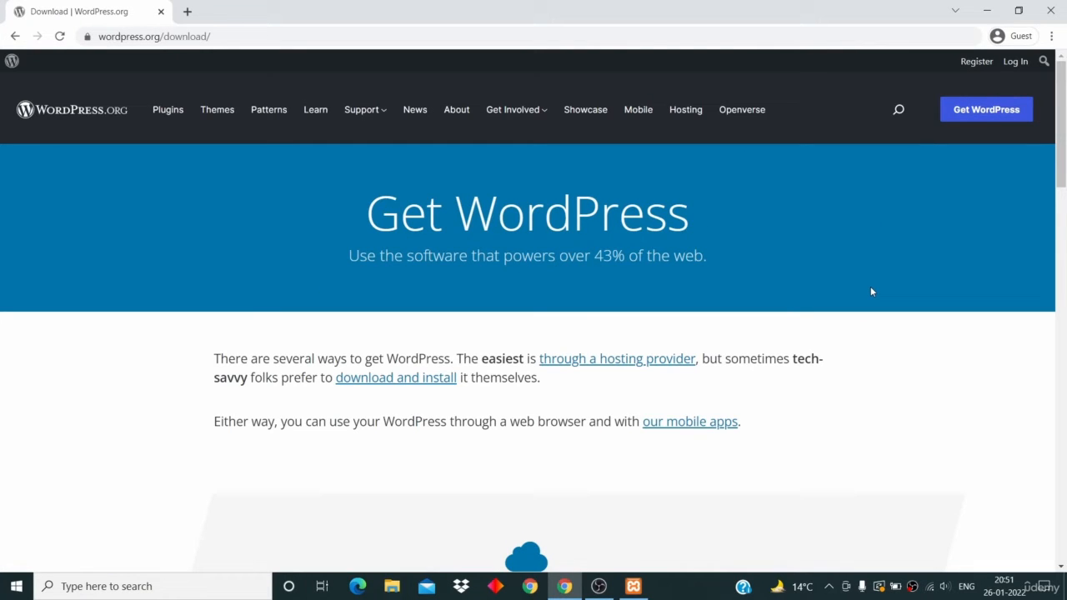
scroll(872, 292, "down", 7)
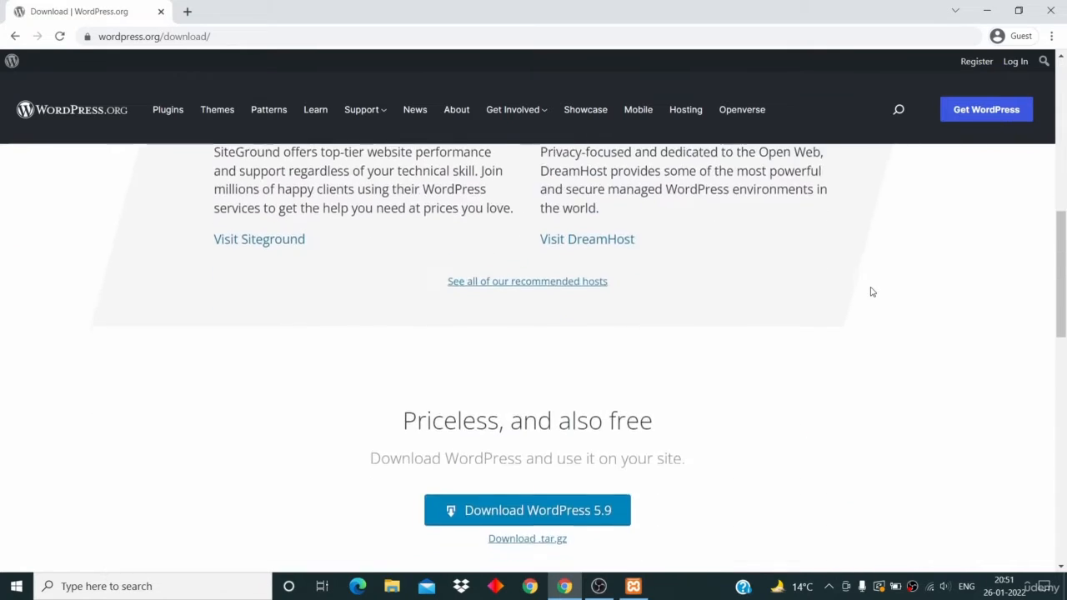
scroll(872, 292, "down", 2)
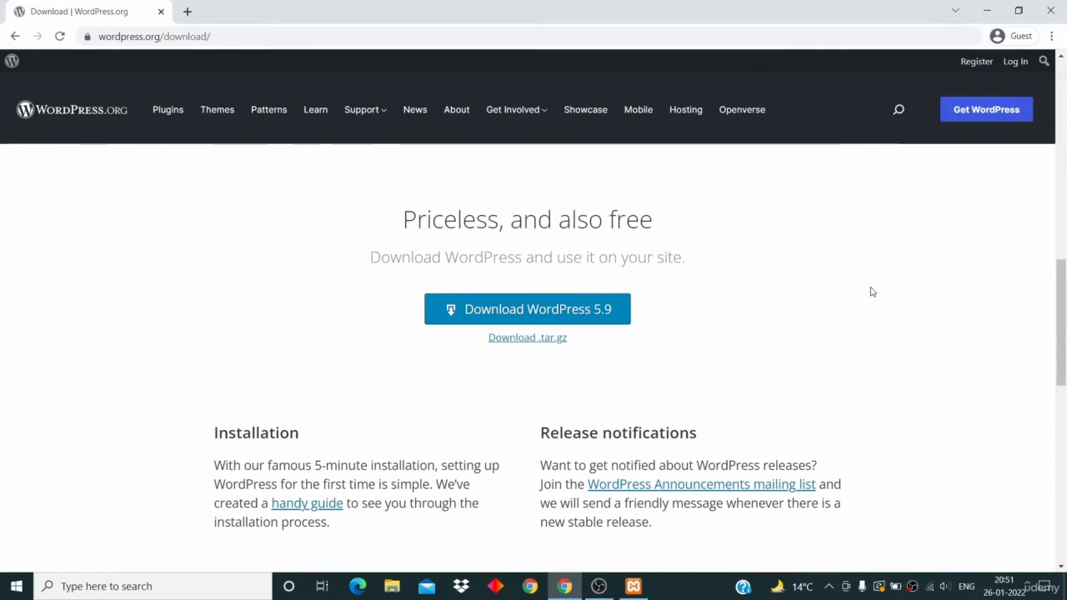
left_click(587, 312)
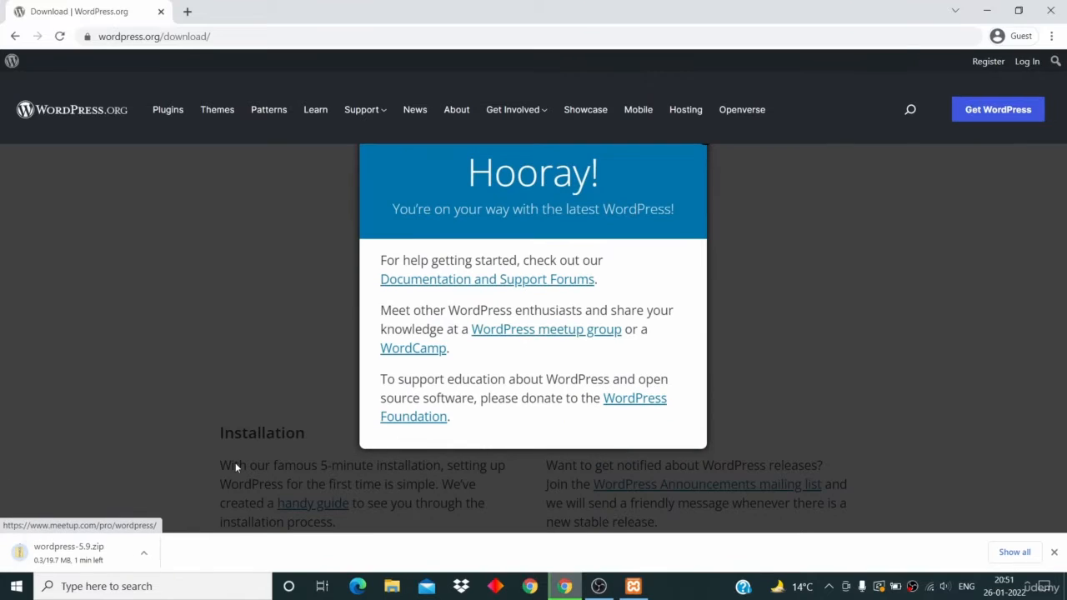
- Cancel the wordpress-5.9.zip download and minimize Chrome to show the desktop
left_click(148, 552)
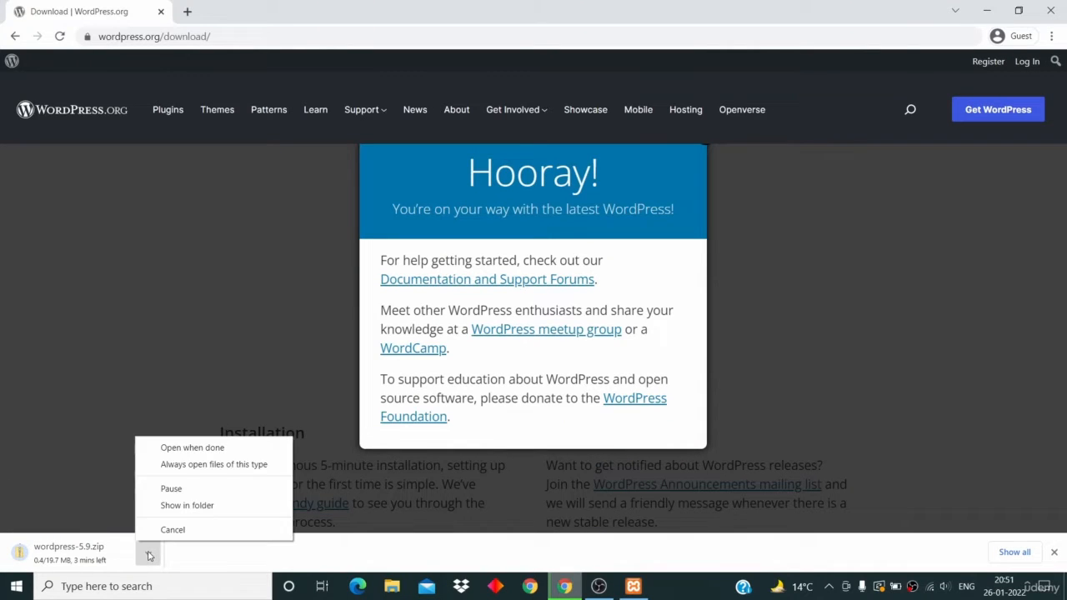
left_click(174, 531)
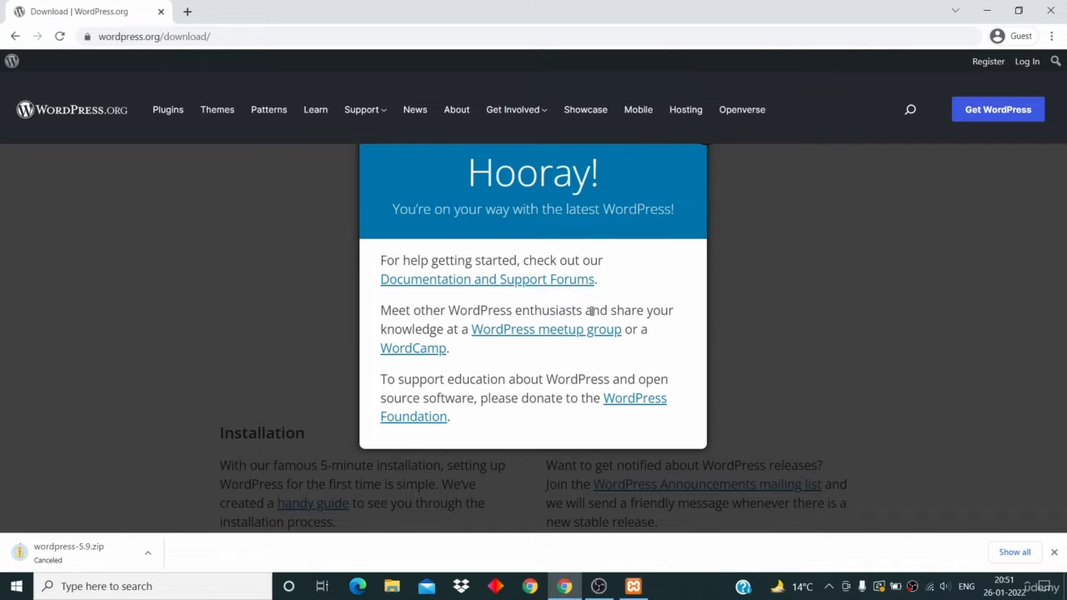
left_click(989, 11)
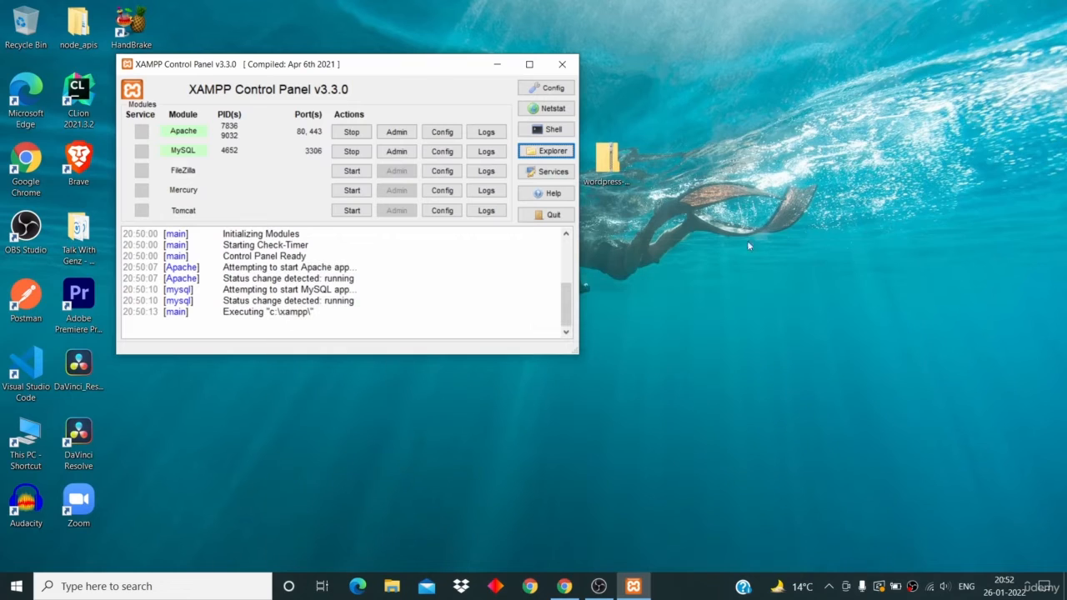
- Move the desktop zip icon and XAMPP window aside, confirm Apache and MySQL run, and return to Chrome
left_click_drag(604, 150, 760, 141)
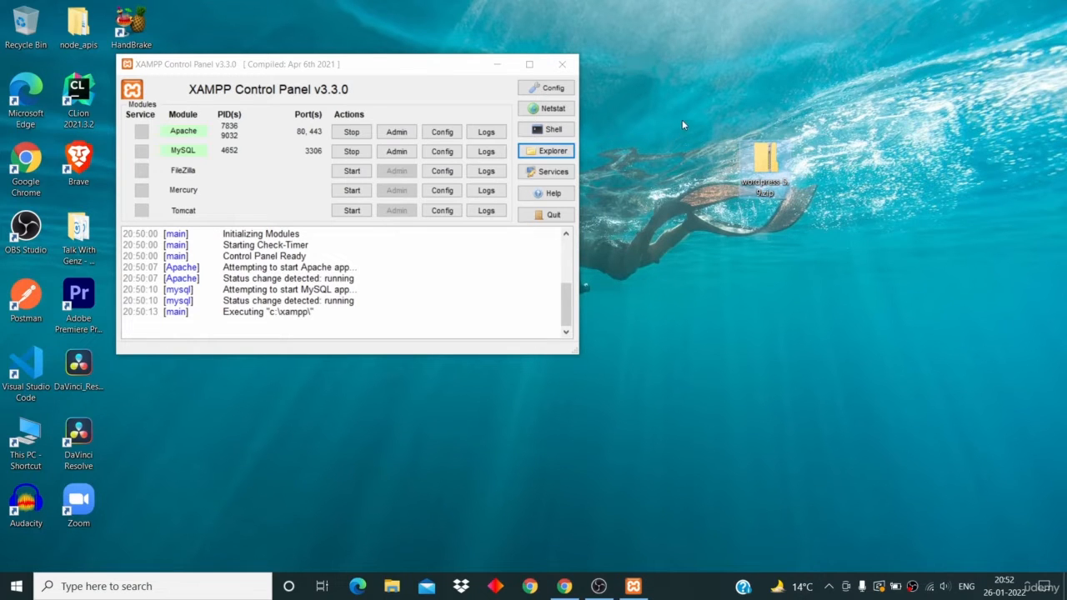
left_click_drag(428, 66, 473, 71)
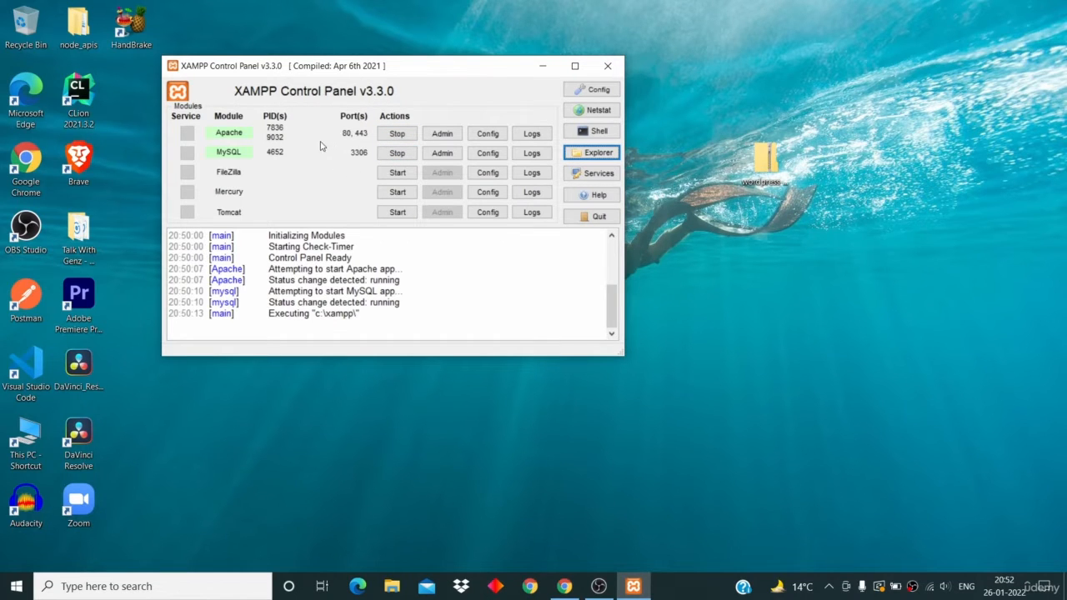
left_click(348, 236)
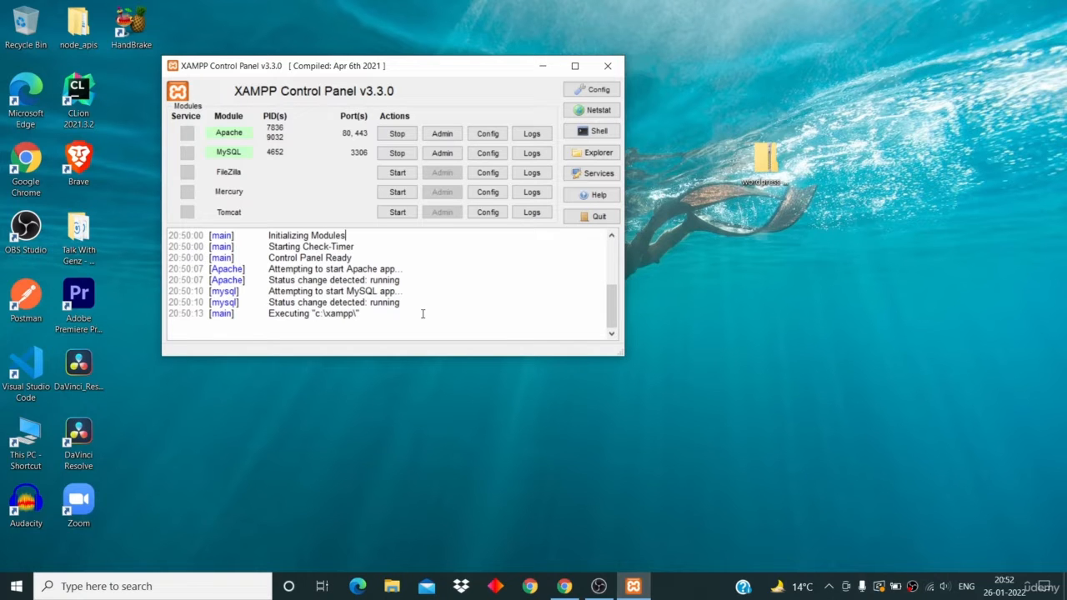
left_click(564, 586)
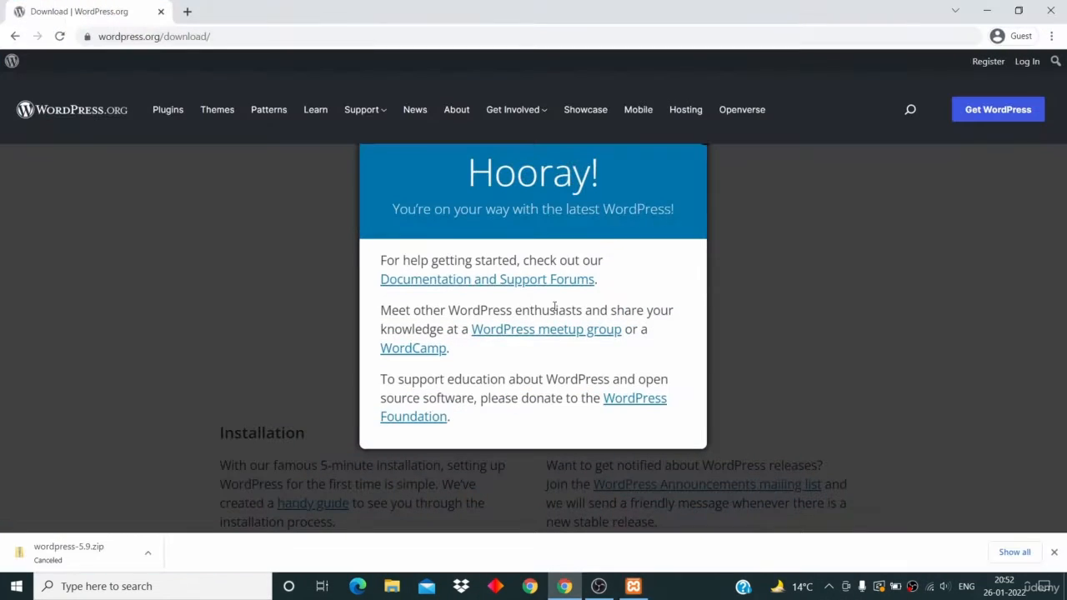
- Load localhost in a new Chrome tab to show the XAMPP dashboard, then bring up XAMPP Control Panel
key("ctrl+t")
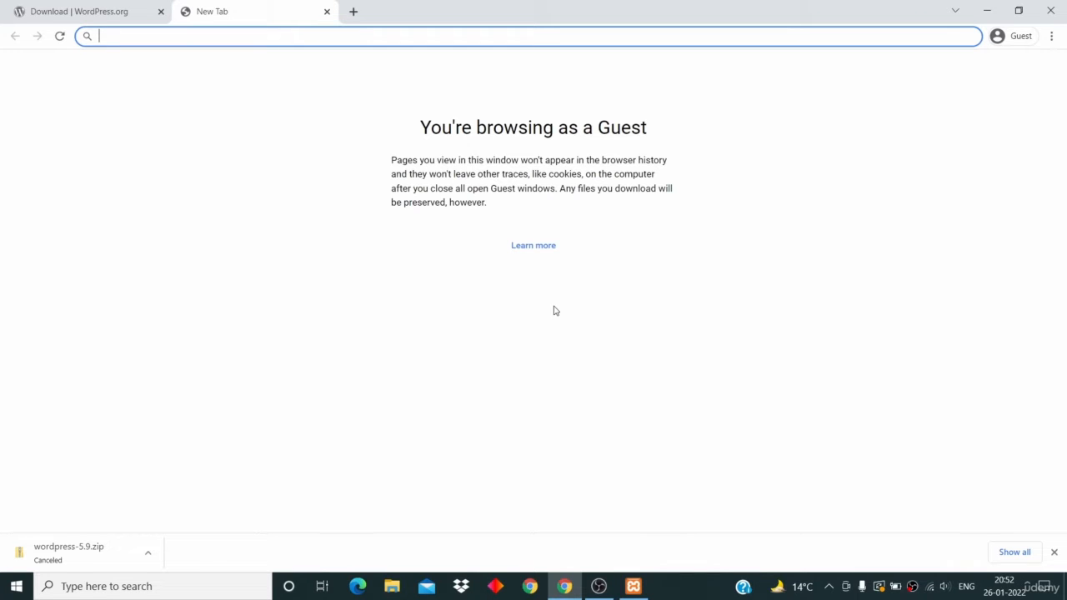
type("local")
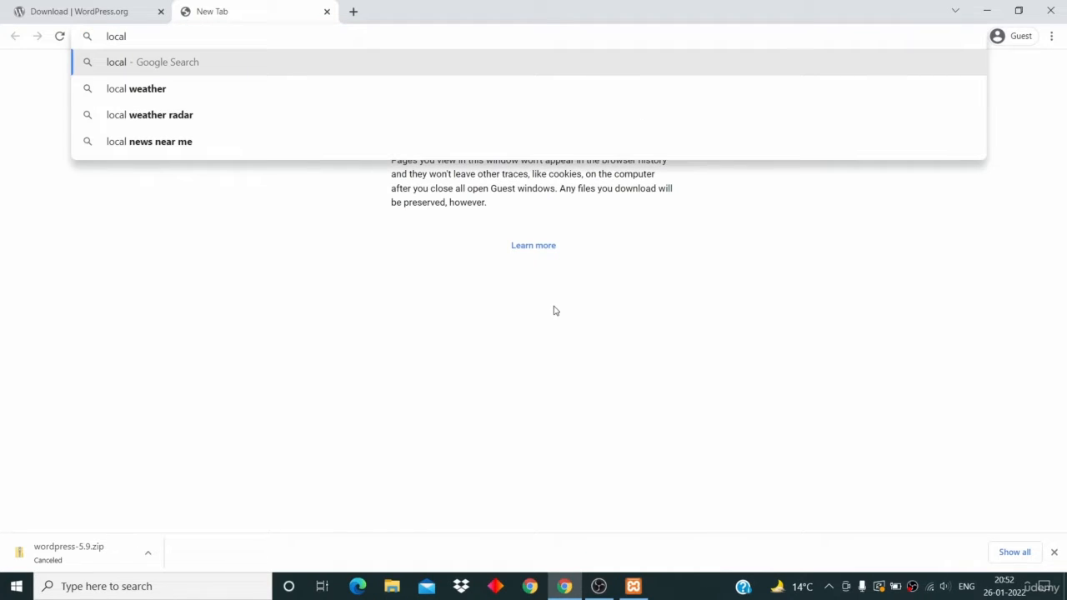
type("host")
key("Return")
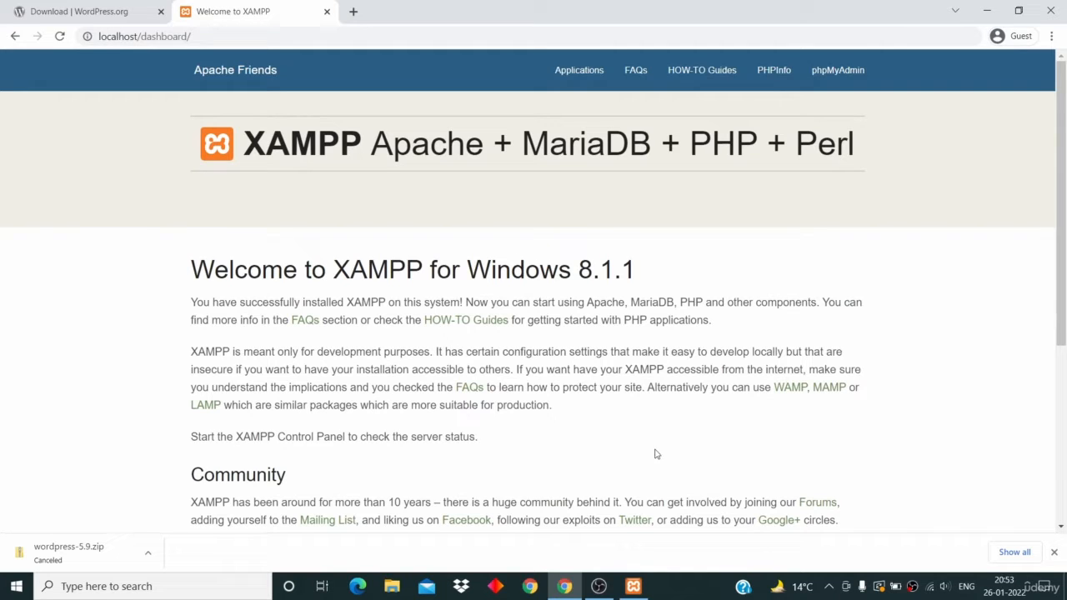
left_click(633, 586)
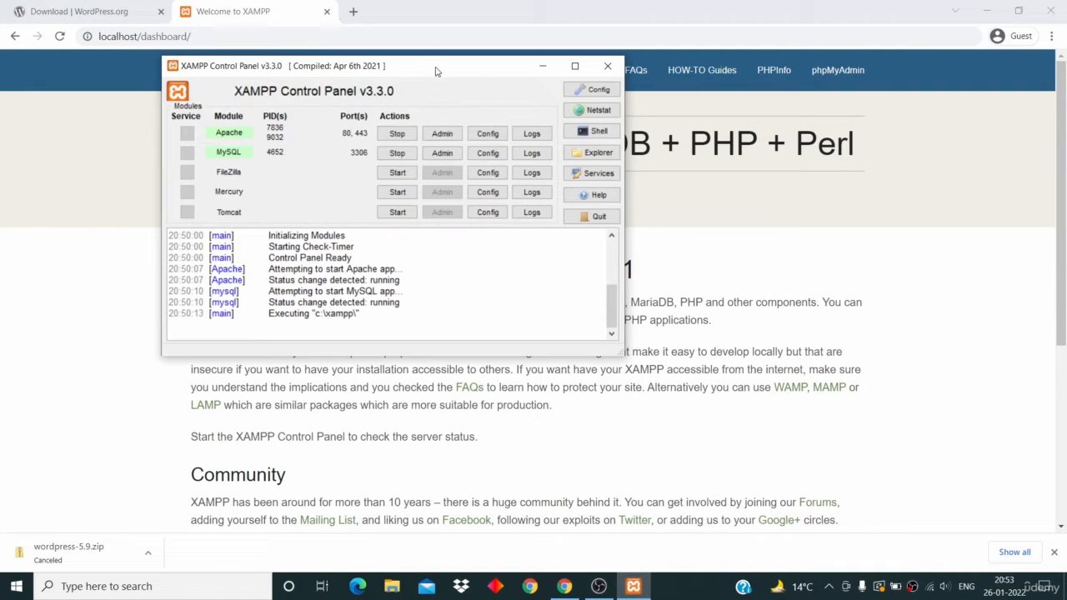
- Open C:\xampp\htdocs from XAMPP's Explorer and drag wordpress-5.9.zip from the desktop into it
left_click(596, 157)
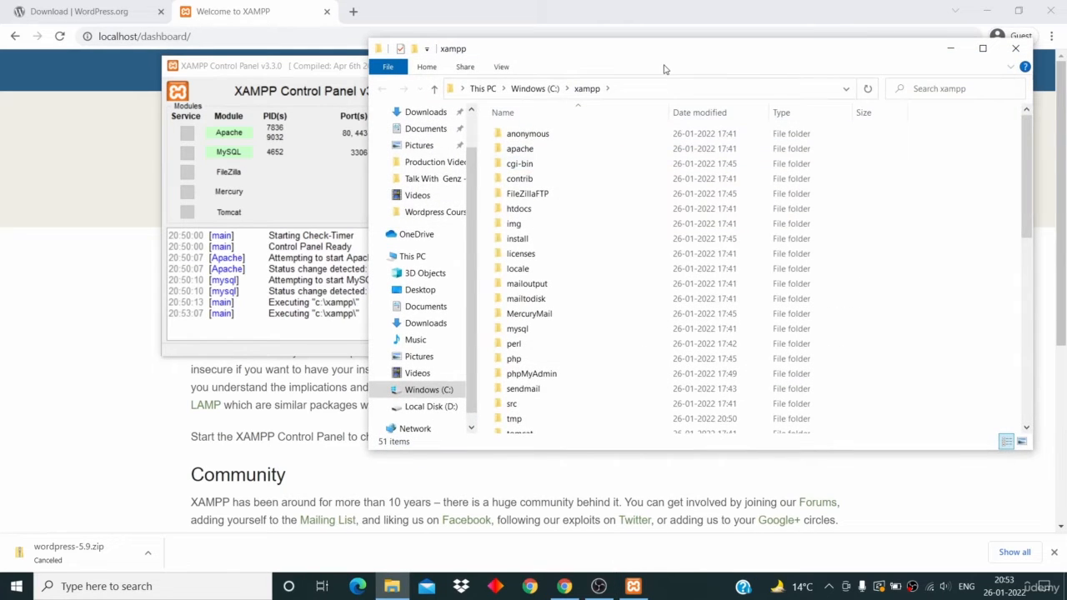
double_click(589, 214)
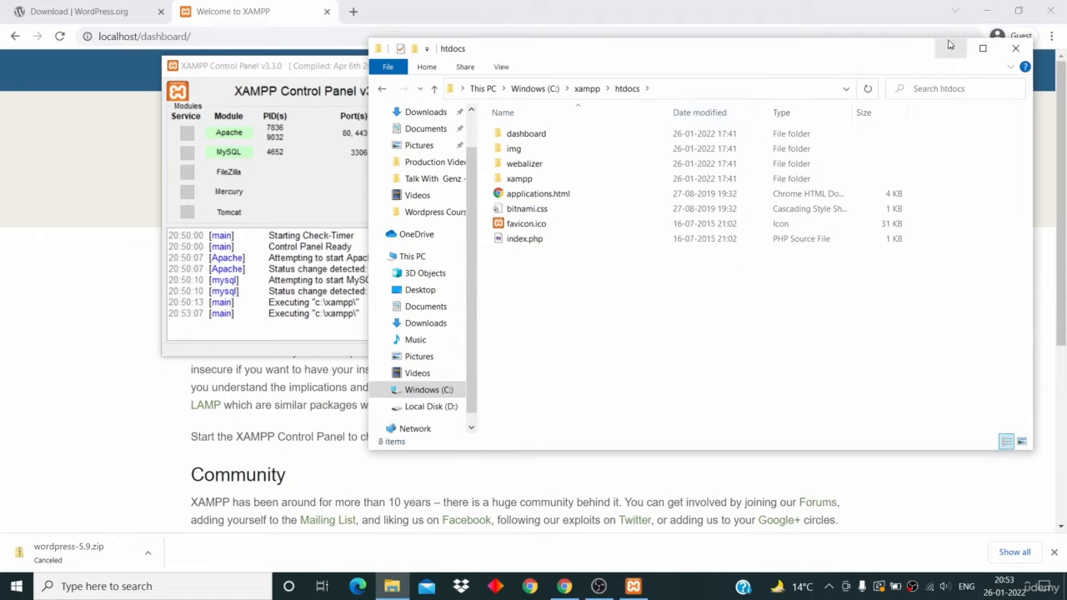
left_click(987, 15)
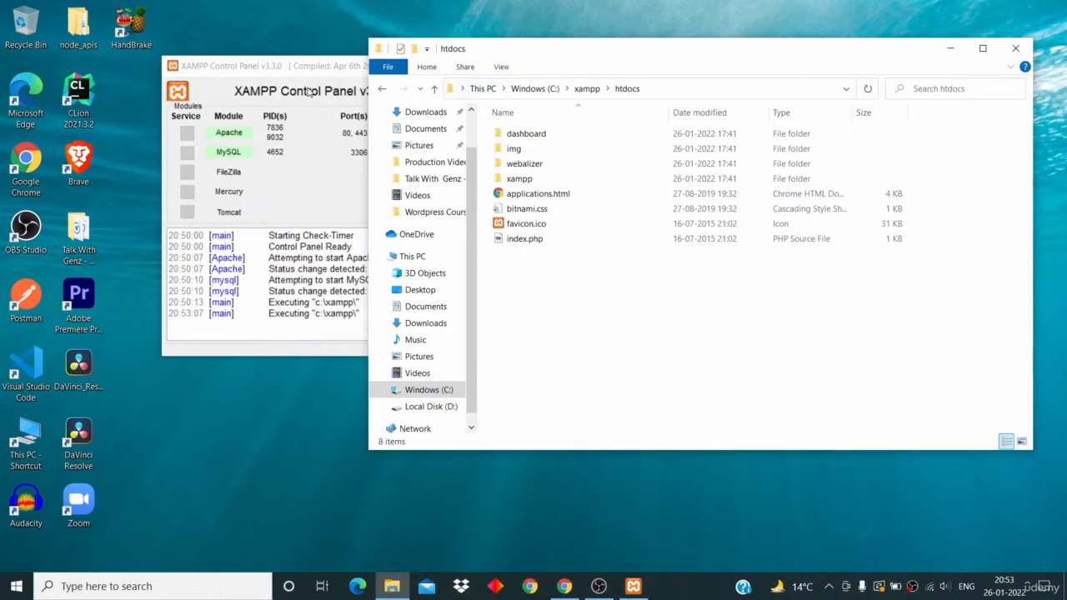
left_click(310, 71)
left_click_drag(309, 71, 261, 72)
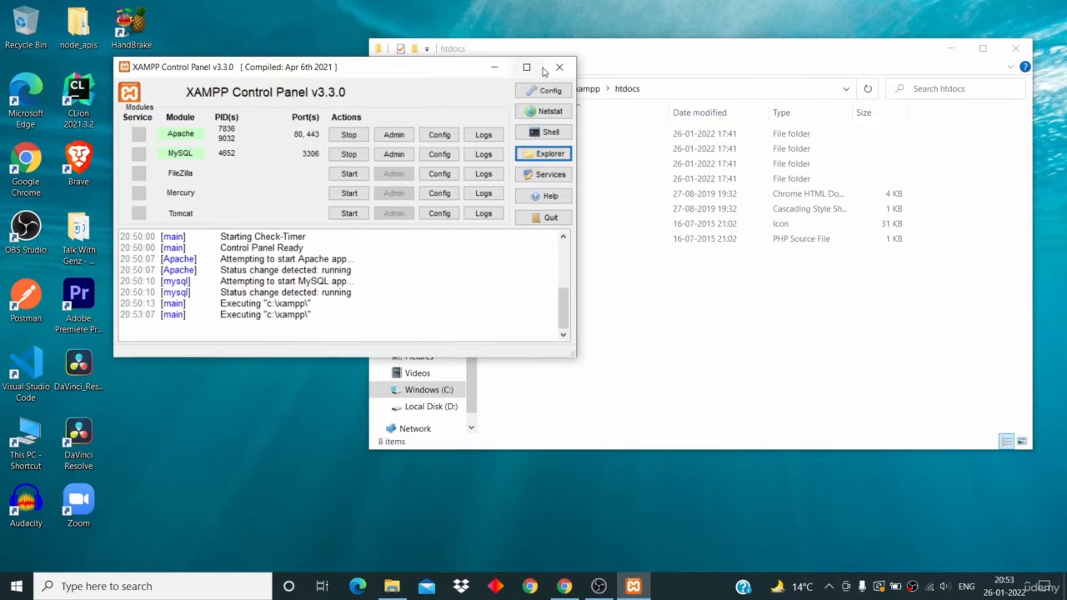
left_click(494, 66)
left_click_drag(631, 48, 339, 88)
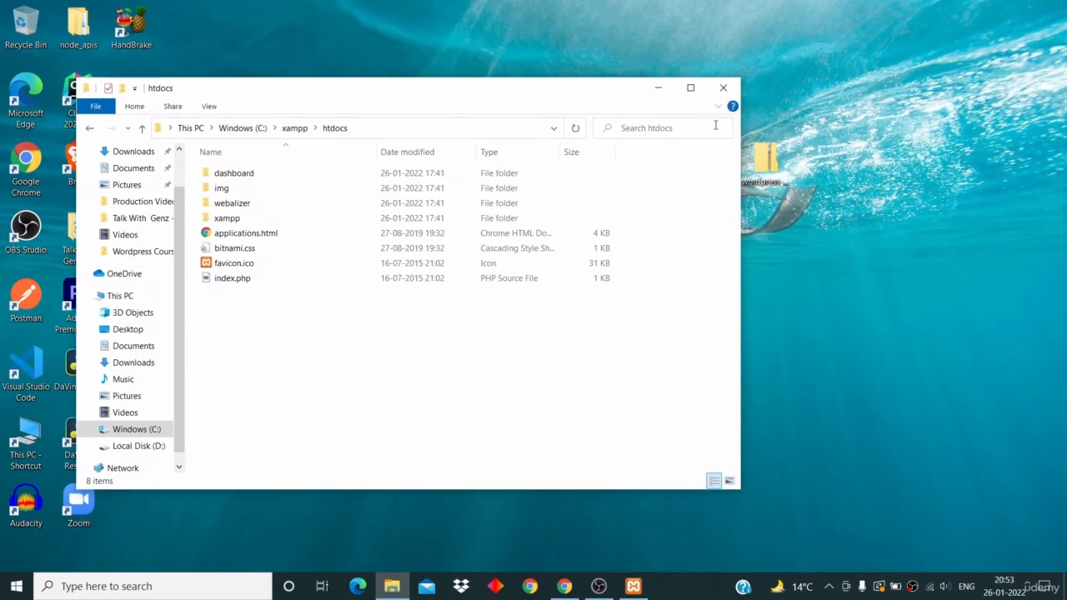
left_click_drag(772, 175, 489, 426)
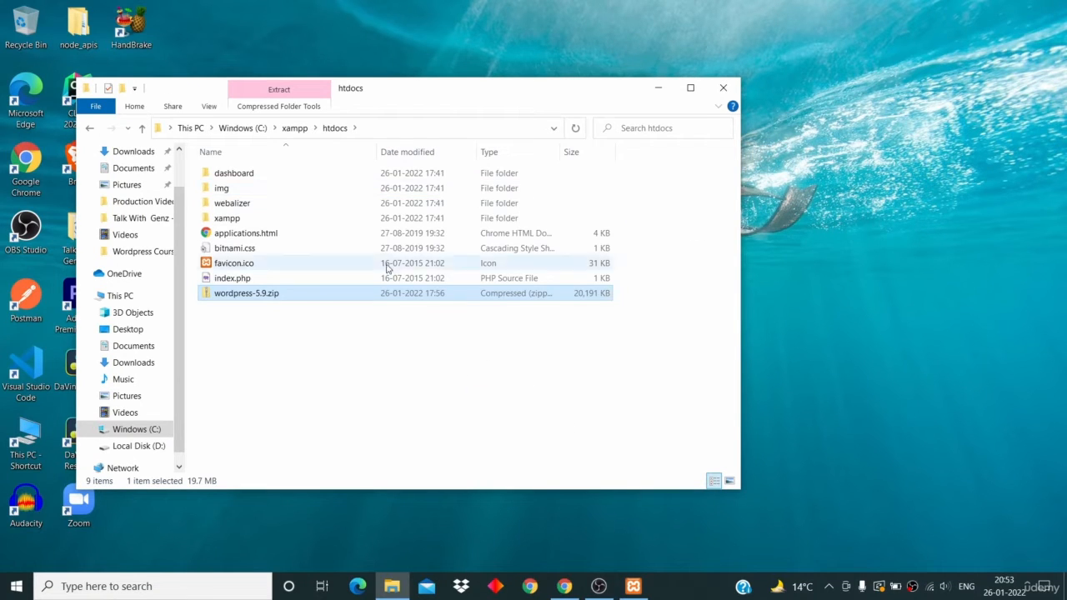
- Rearrange windows, close a duplicate htdocs window, and select wordpress-5.9.zip in htdocs
left_click_drag(454, 98, 595, 78)
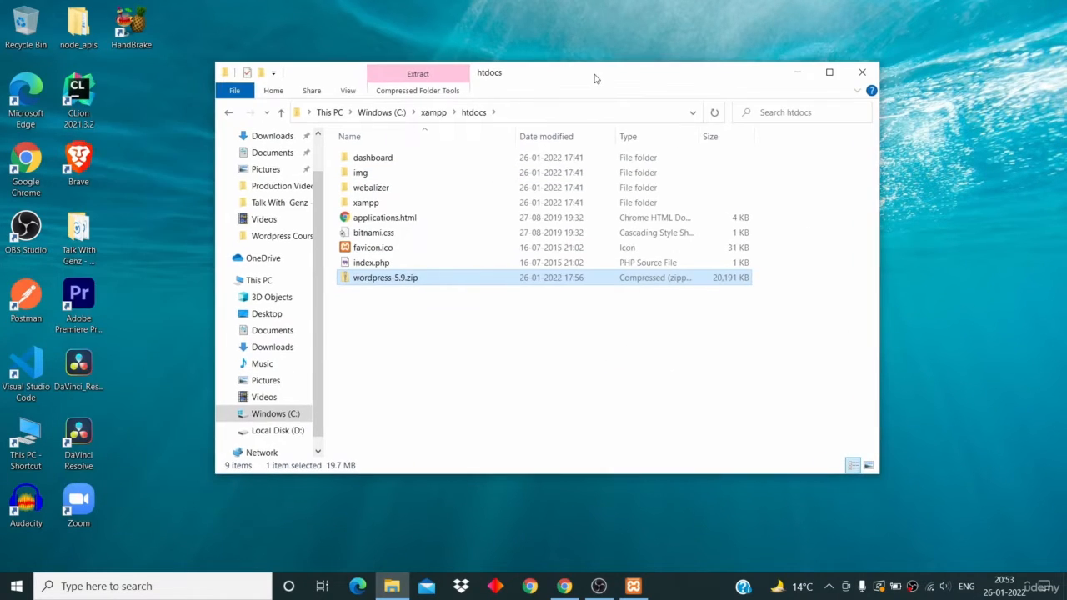
left_click(634, 586)
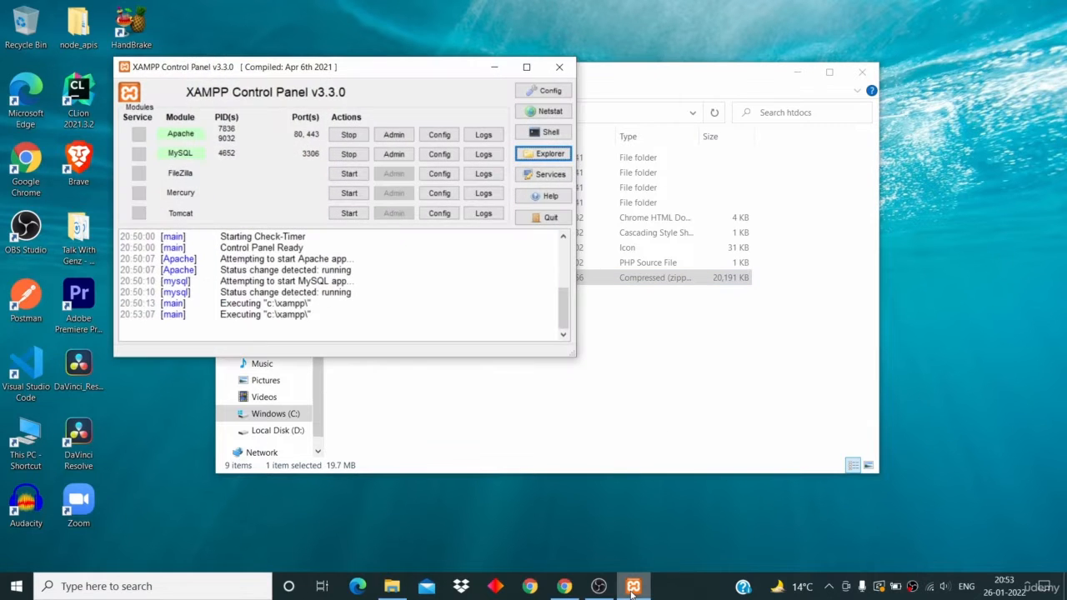
left_click(633, 586)
left_click(633, 586)
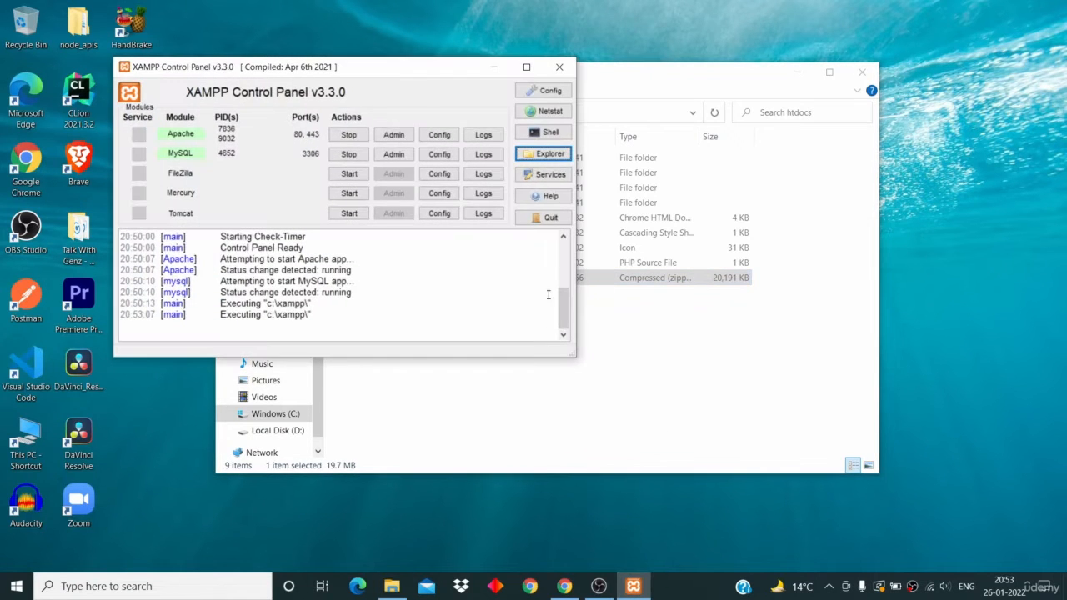
left_click(545, 154)
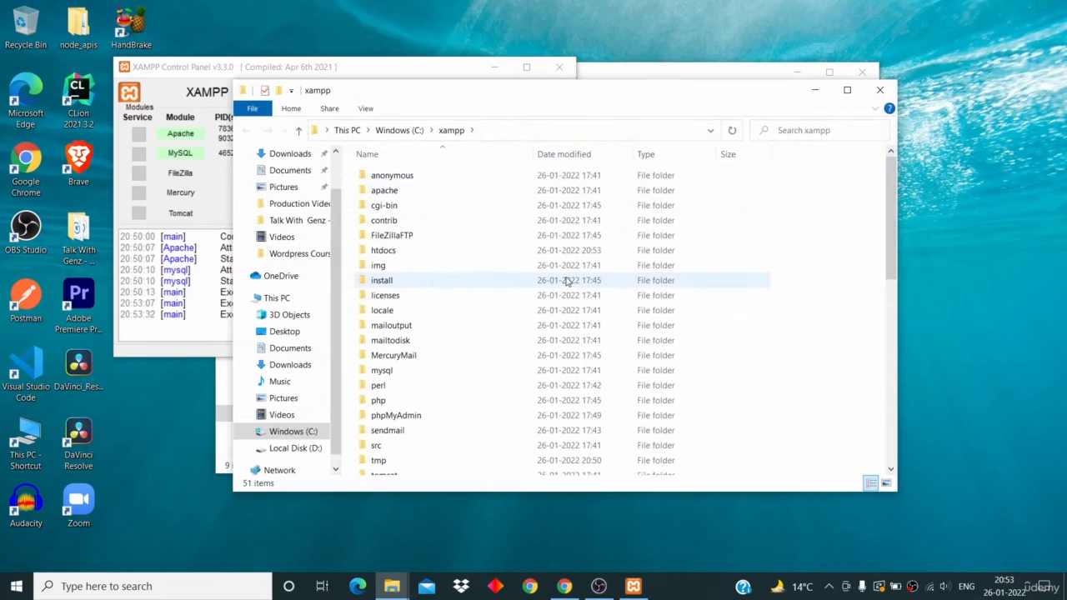
double_click(550, 250)
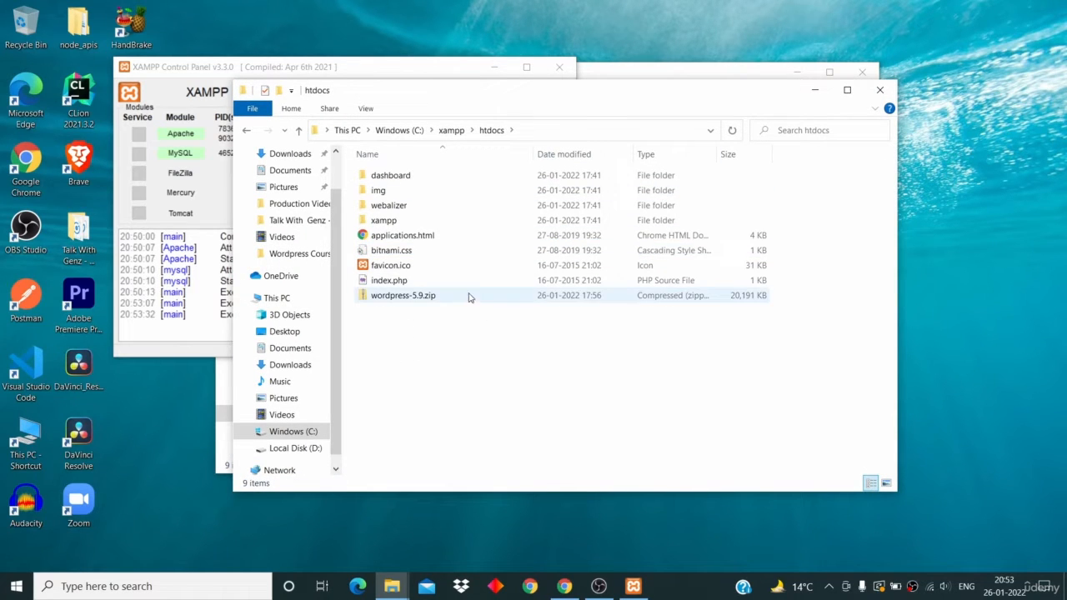
left_click(880, 89)
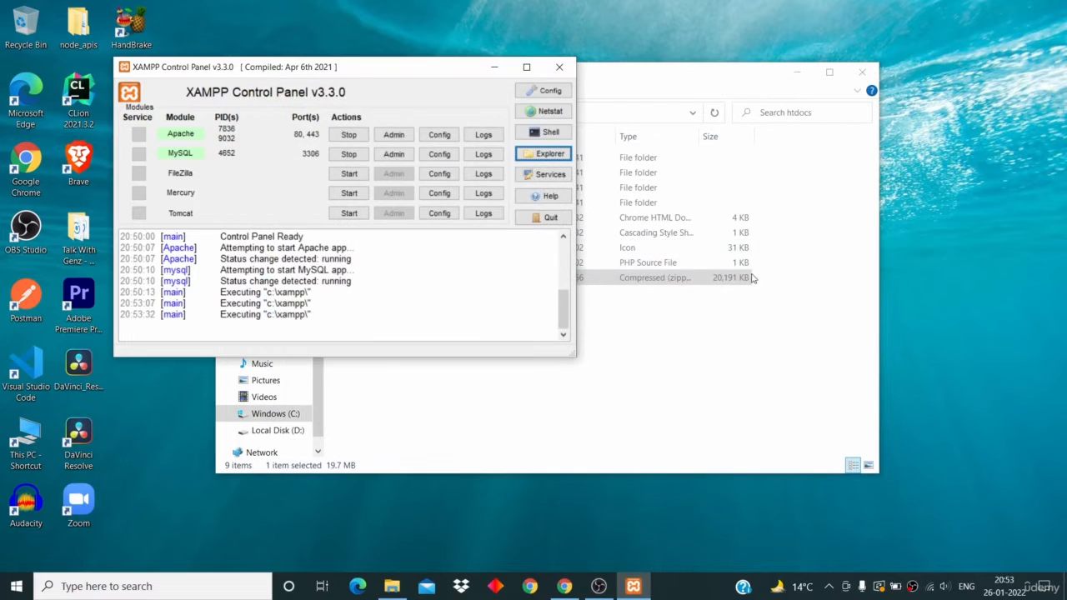
left_click(707, 334)
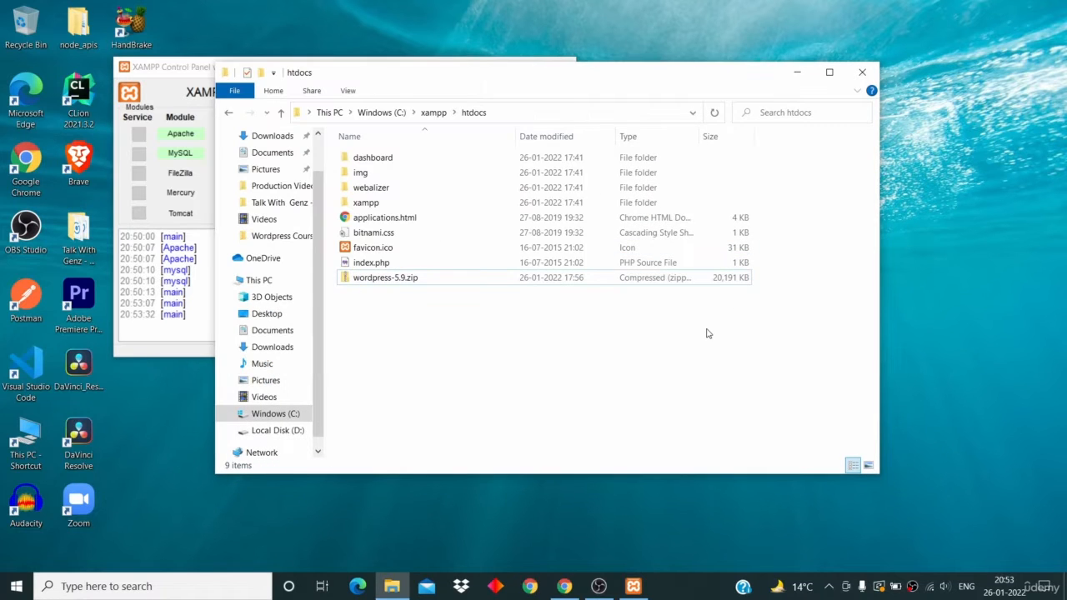
left_click(635, 281)
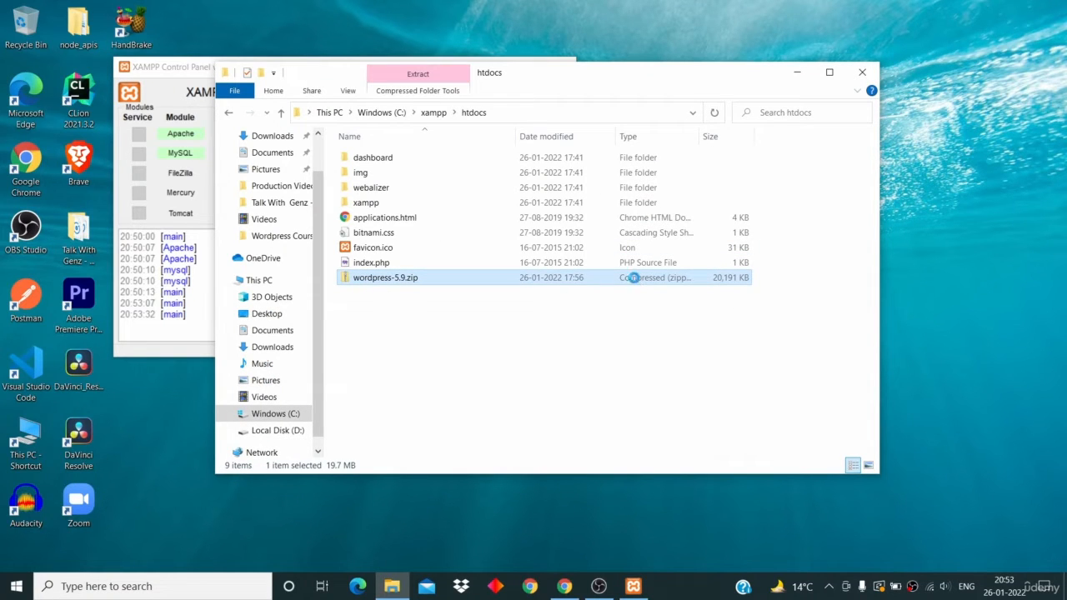
- Extract All from wordpress-5.9.zip into C:\xampp\htdocs\wordpress-5.9
right_click(635, 282)
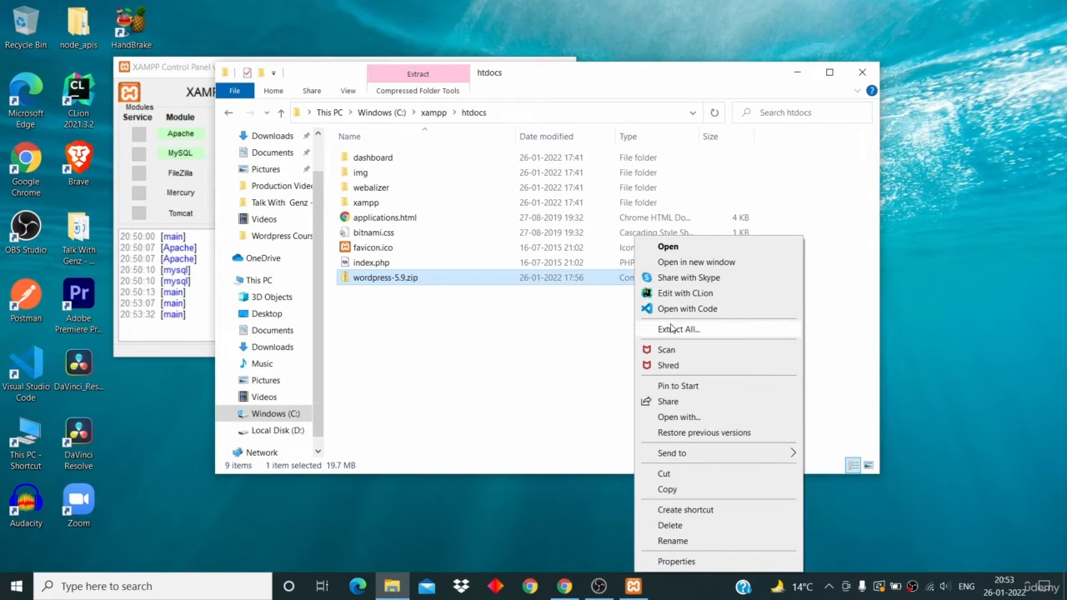
left_click(709, 333)
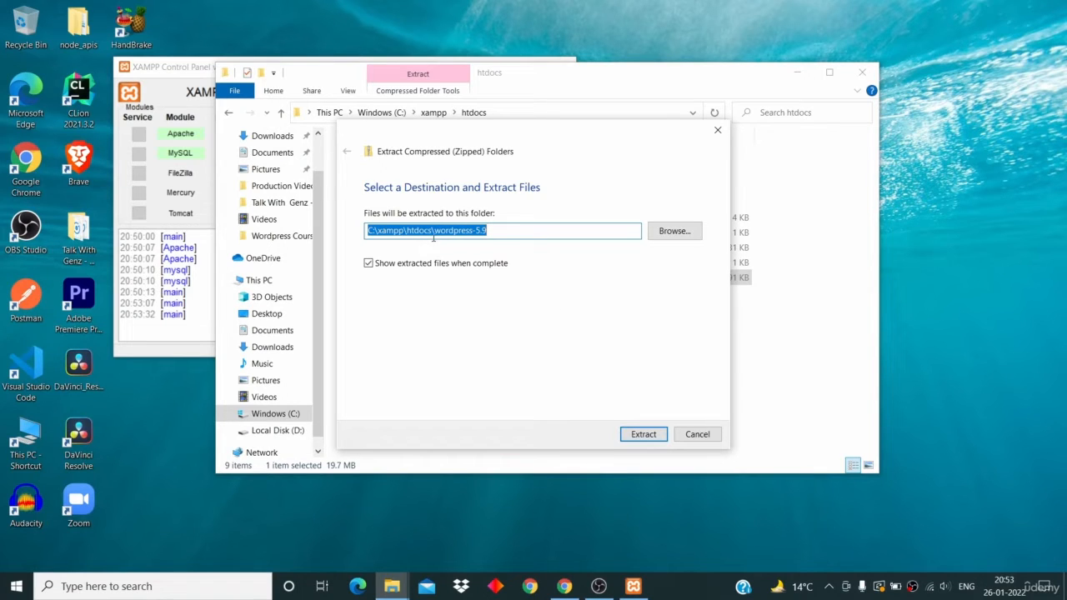
left_click(422, 230)
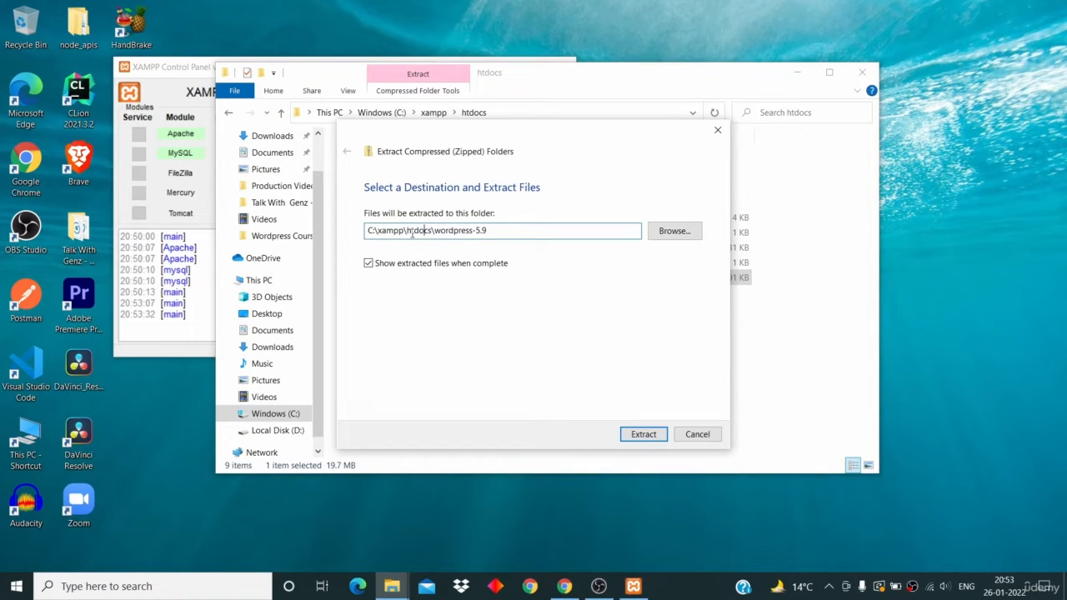
left_click(642, 435)
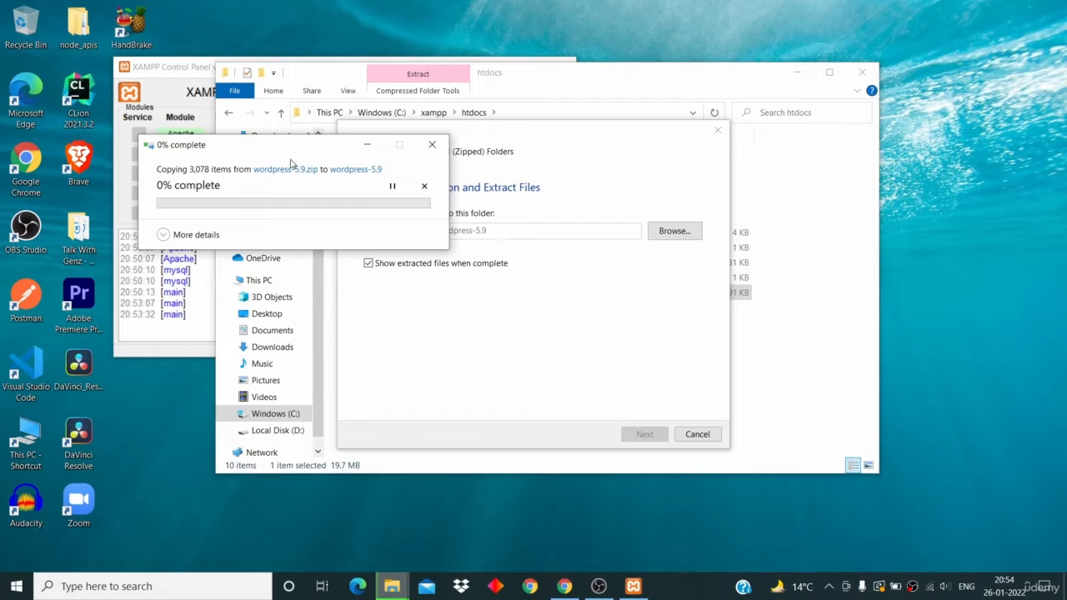
- Keep the progress window aside while the 3,078 items are copied into wordpress-5.9
left_click_drag(281, 148, 456, 147)
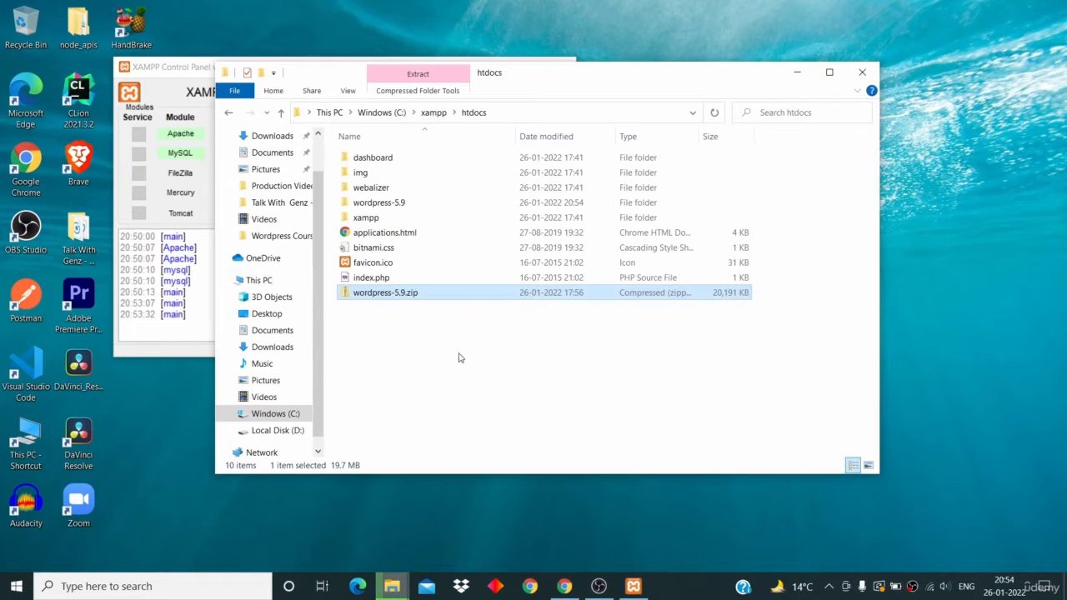
left_click(491, 401)
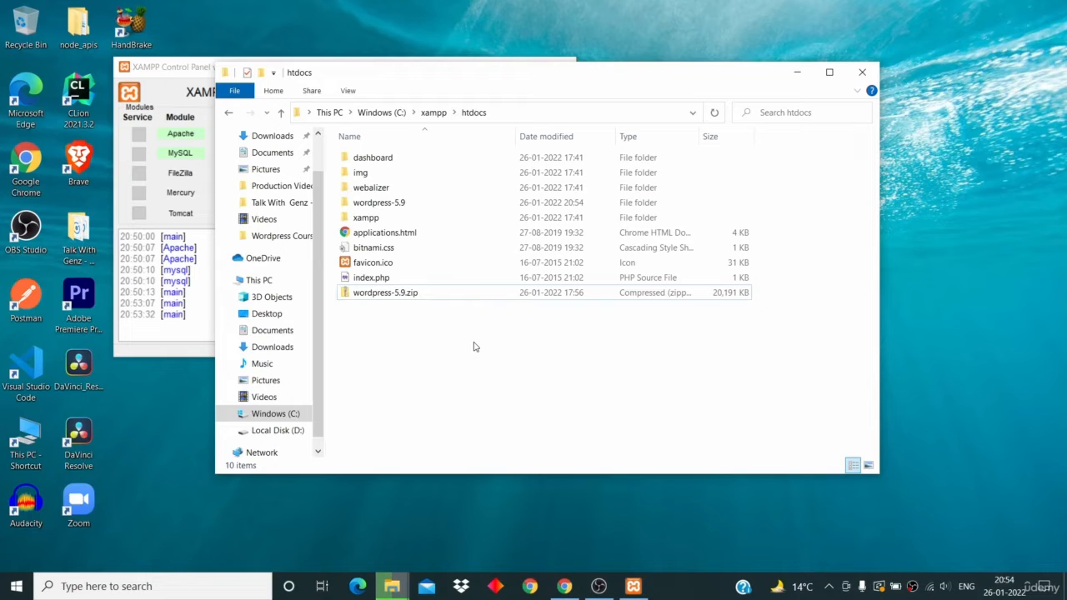
mouse_move(392, 586)
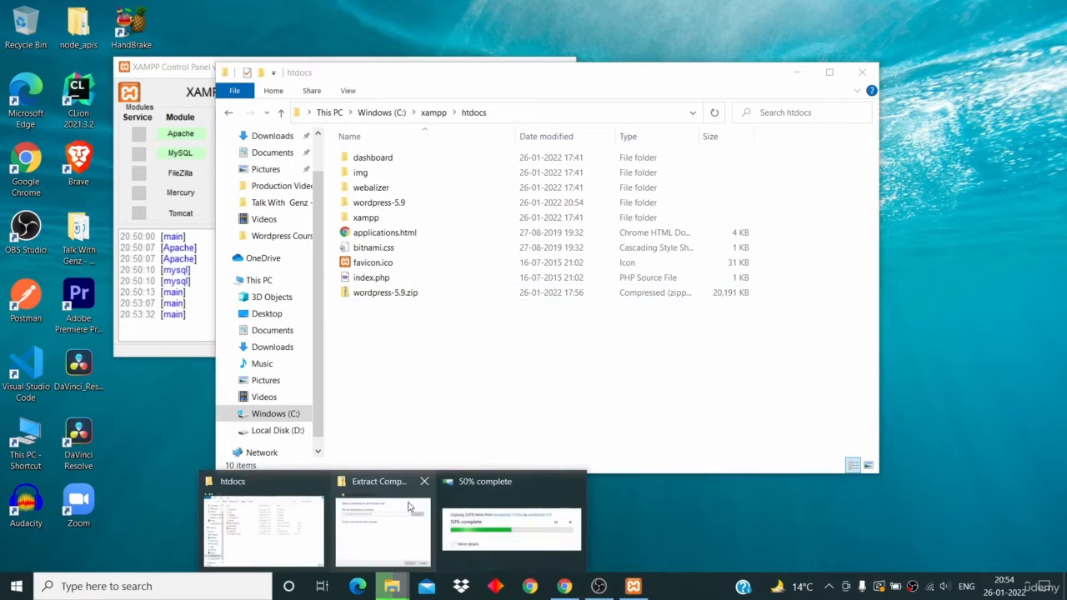
left_click(476, 522)
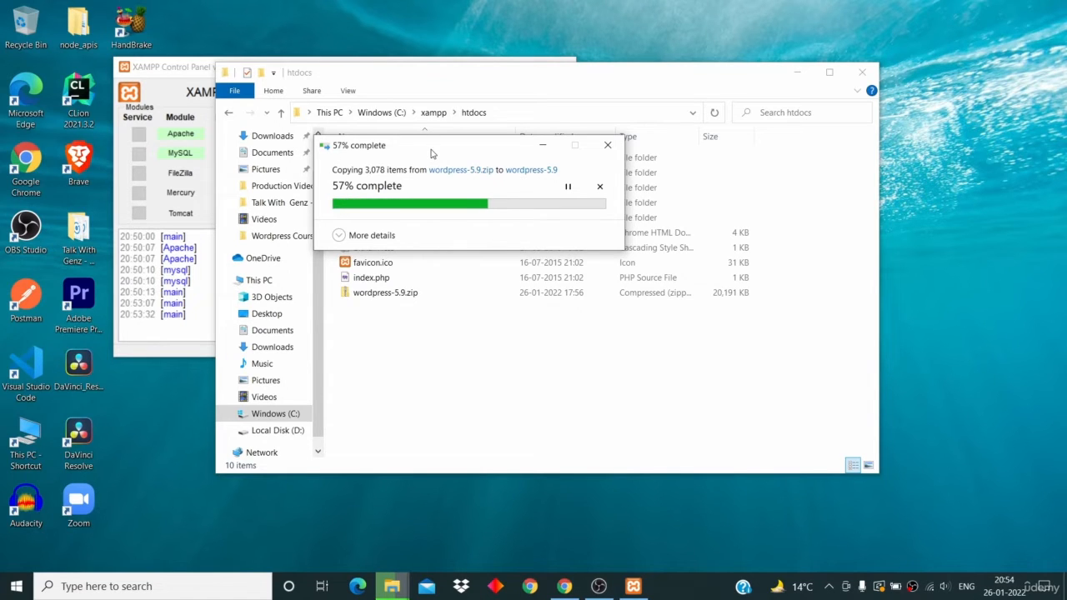
left_click_drag(431, 153, 648, 161)
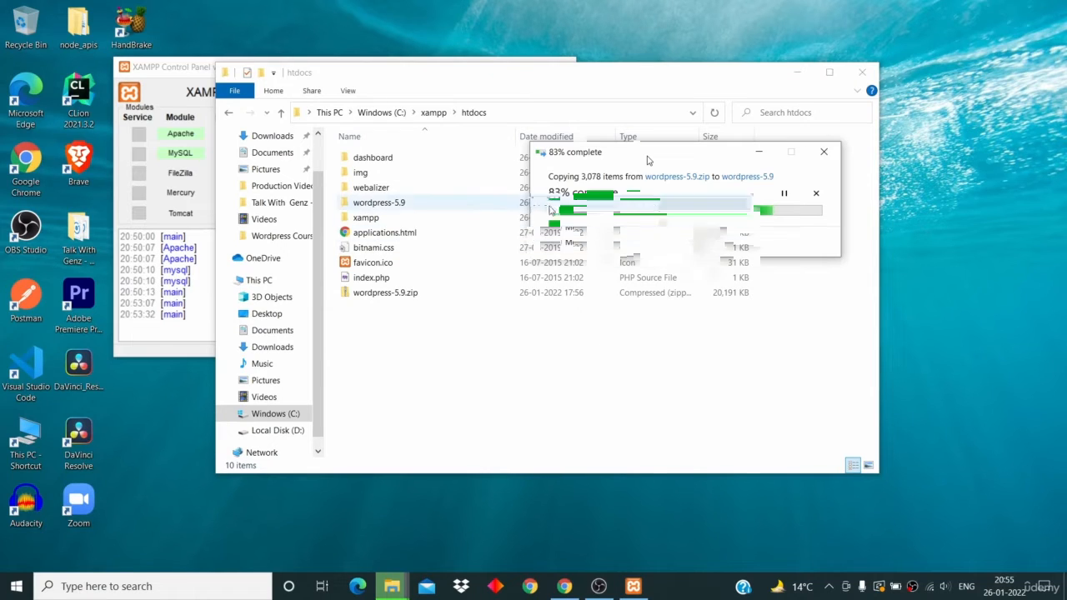
- Delete wordpress-5.9.zip from htdocs and open wordpress-5.9\wordpress to view its 19 core items
right_click(507, 293)
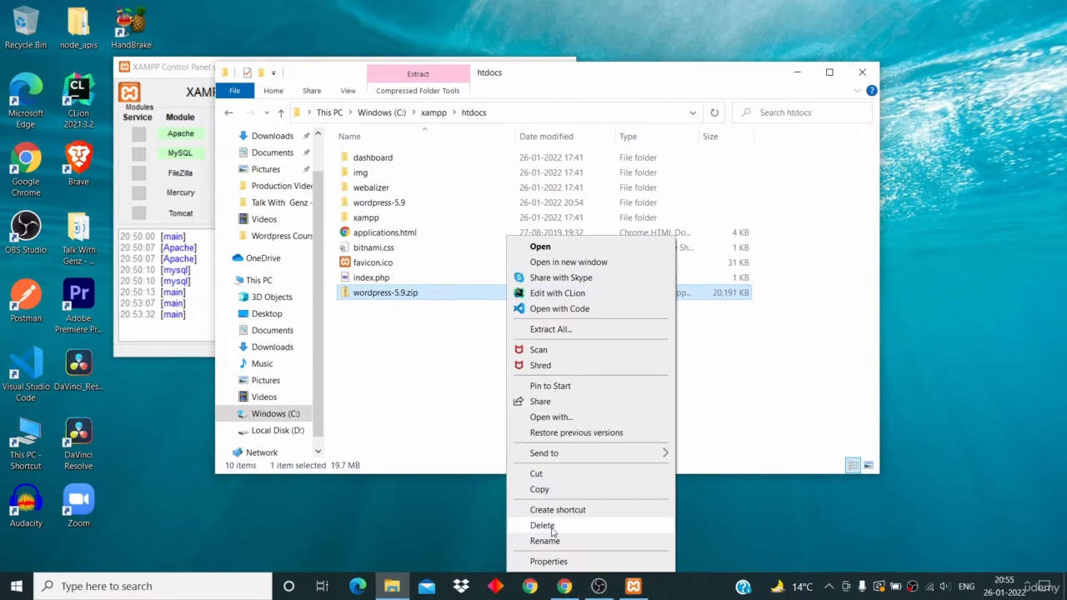
left_click(554, 525)
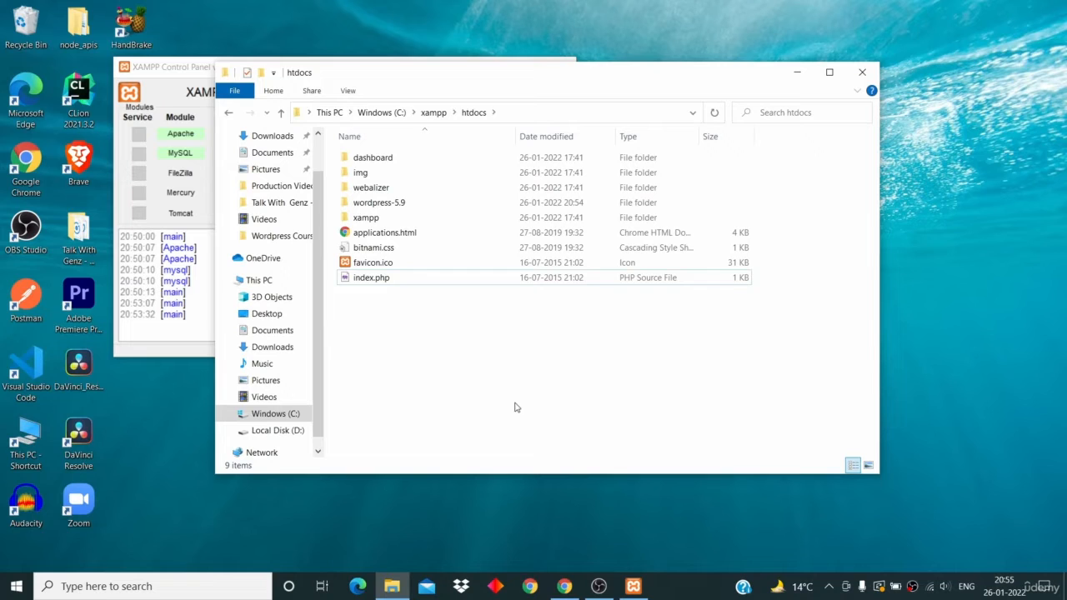
double_click(459, 206)
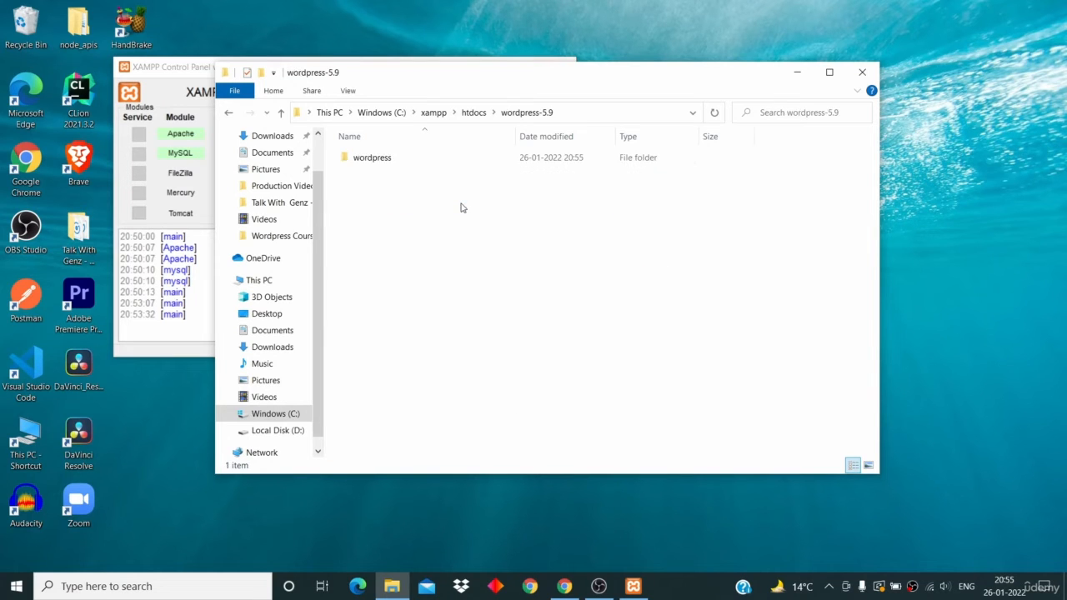
double_click(458, 159)
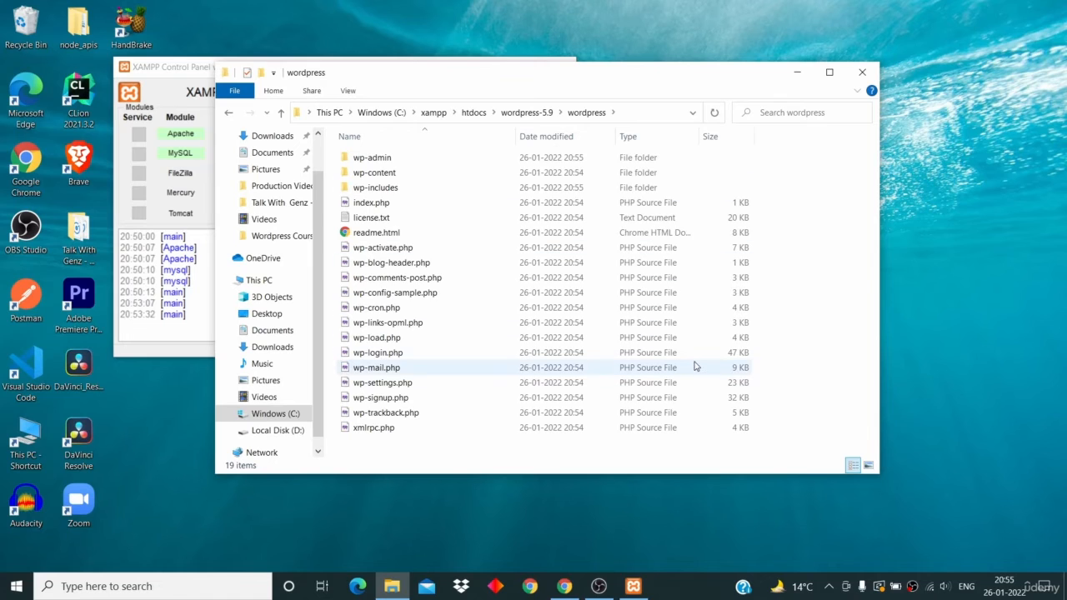
- Cut the inner wordpress folder and paste it directly into htdocs
left_click(229, 112)
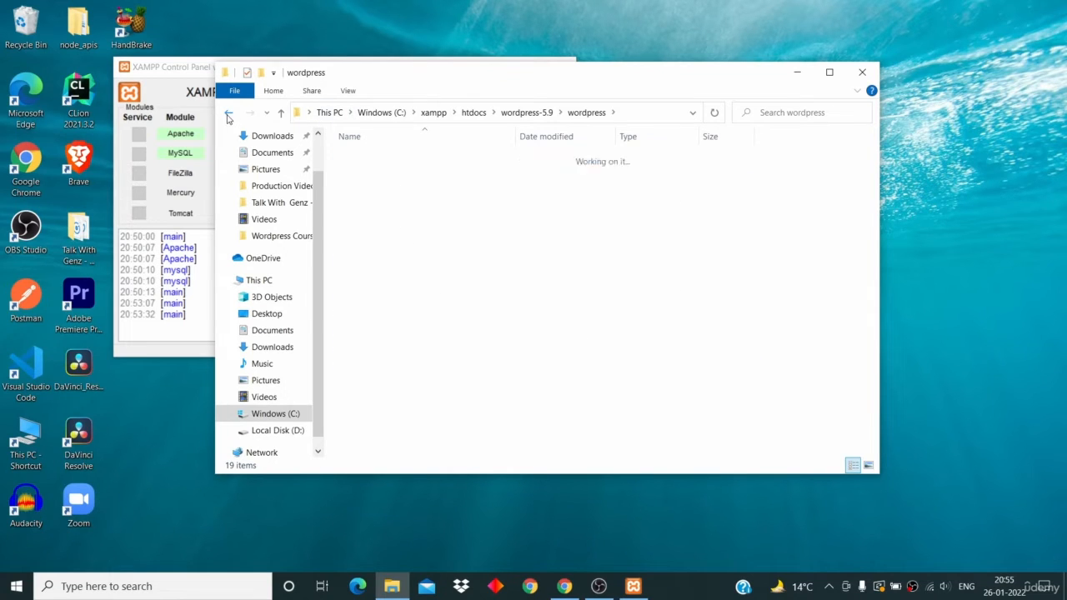
right_click(395, 157)
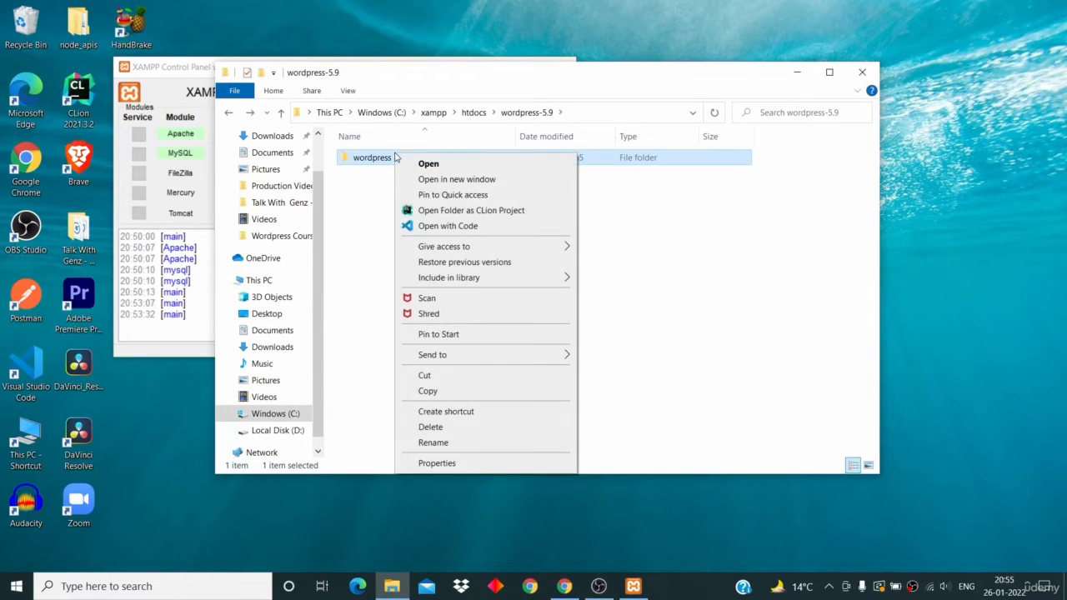
left_click(434, 376)
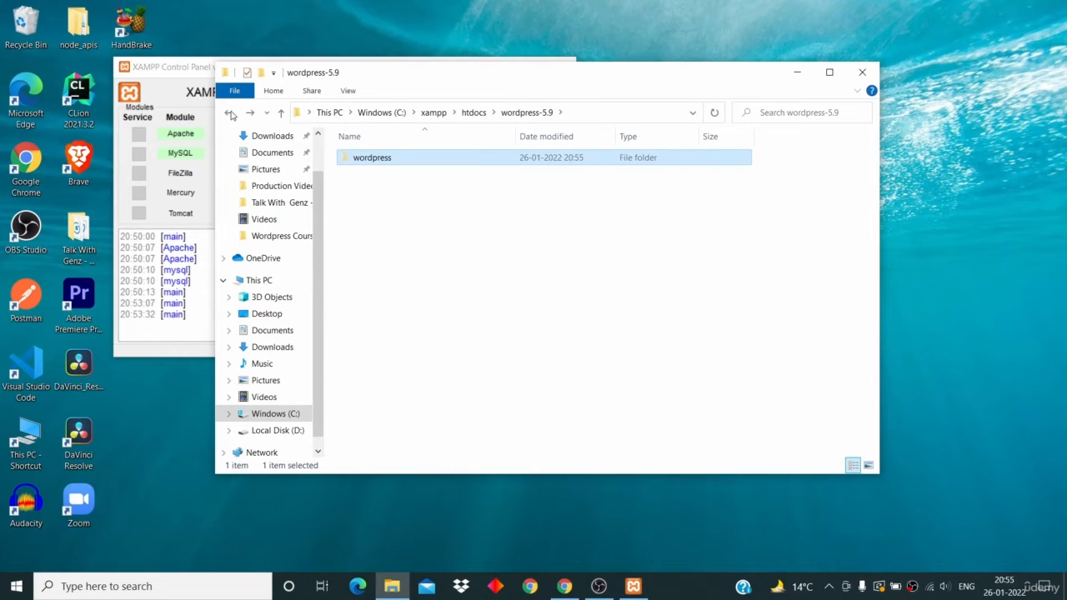
left_click(230, 113)
left_click(493, 344)
right_click(493, 344)
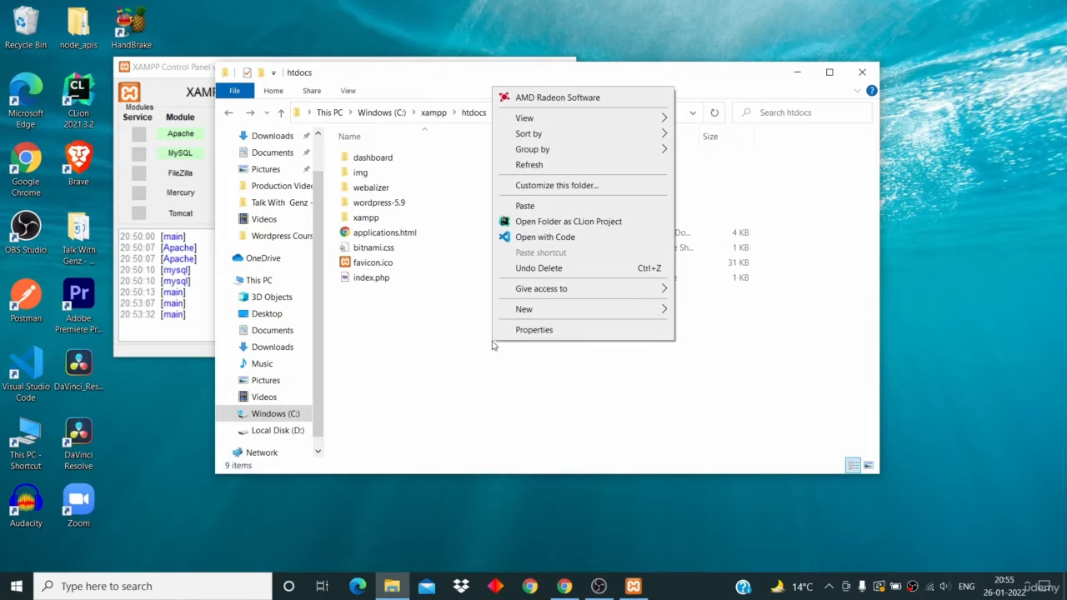
left_click(541, 208)
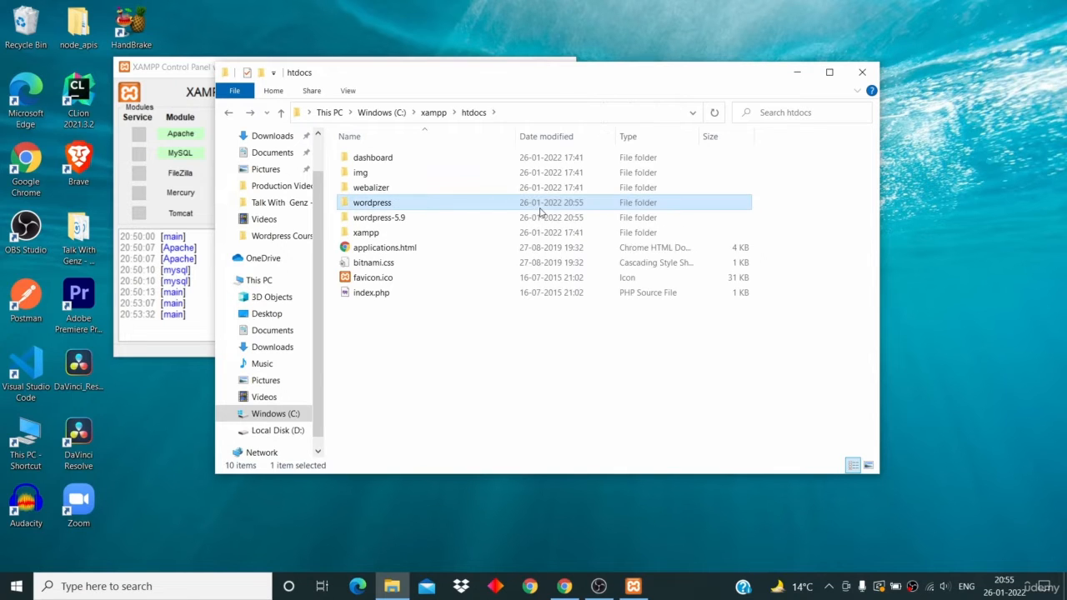
- Confirm wordpress-5.9 is empty, delete it, and open htdocs\wordpress
double_click(465, 218)
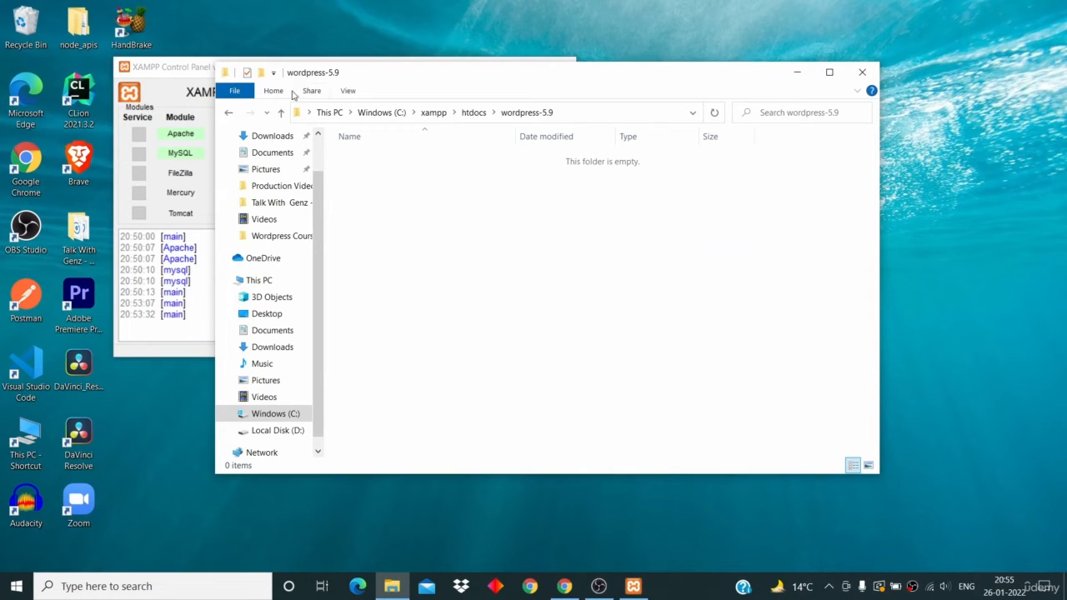
left_click(225, 112)
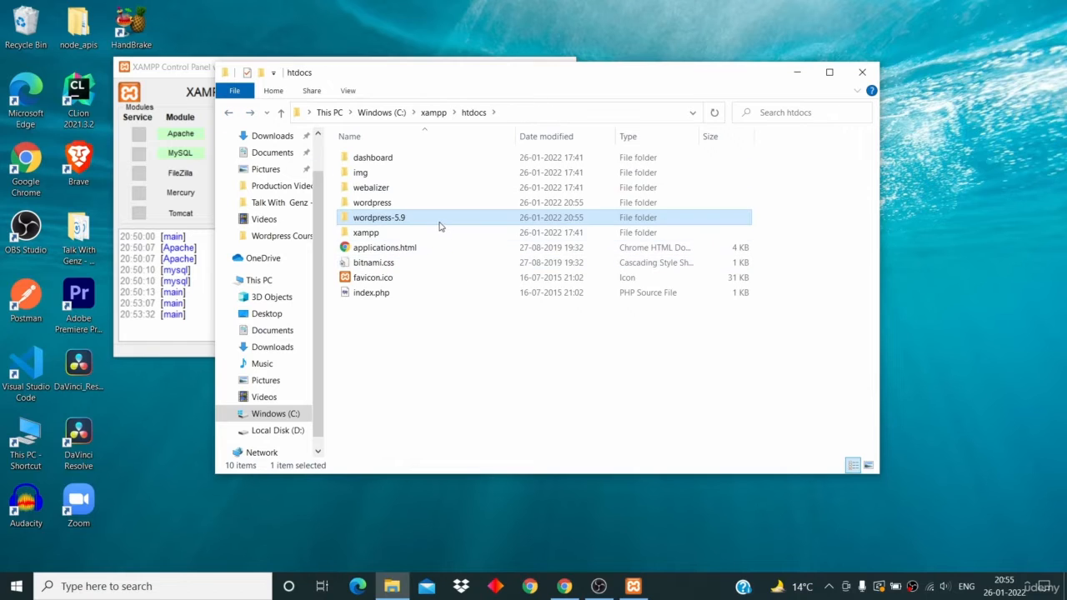
key("F2")
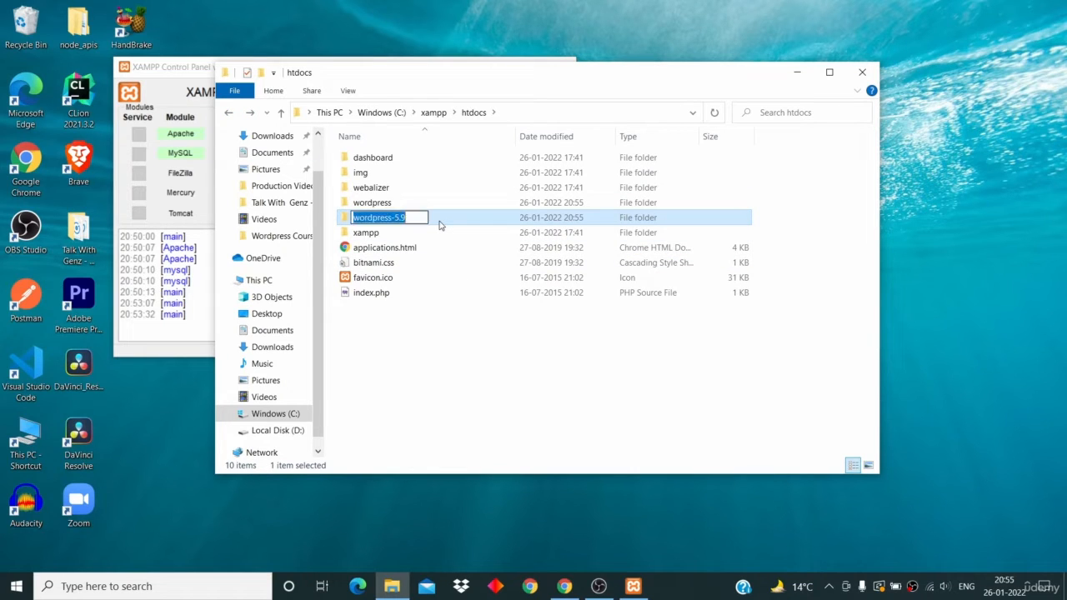
key("Escape")
right_click(439, 221)
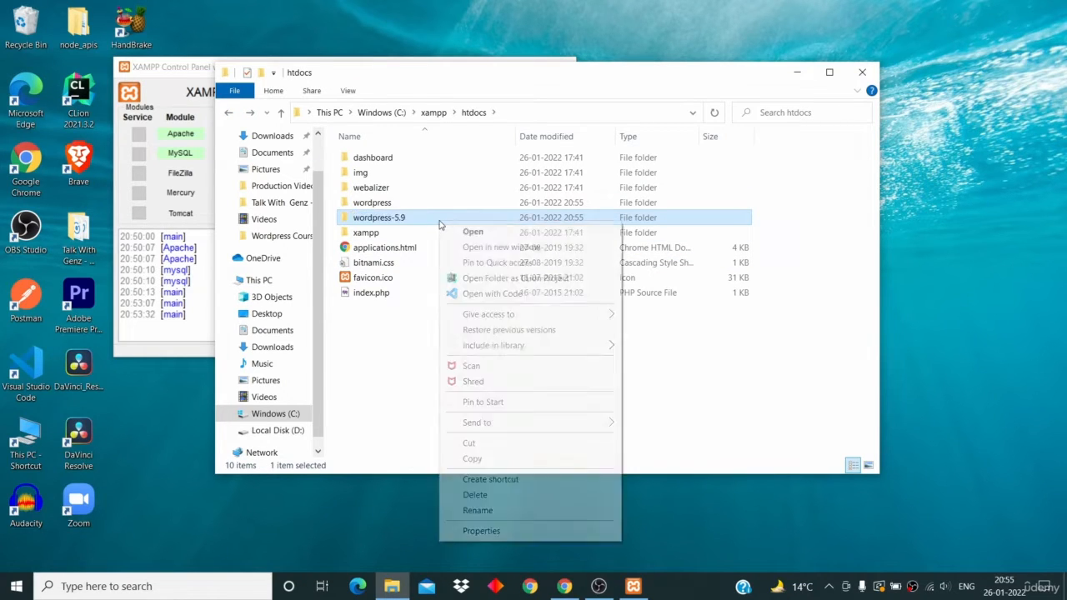
left_click(466, 495)
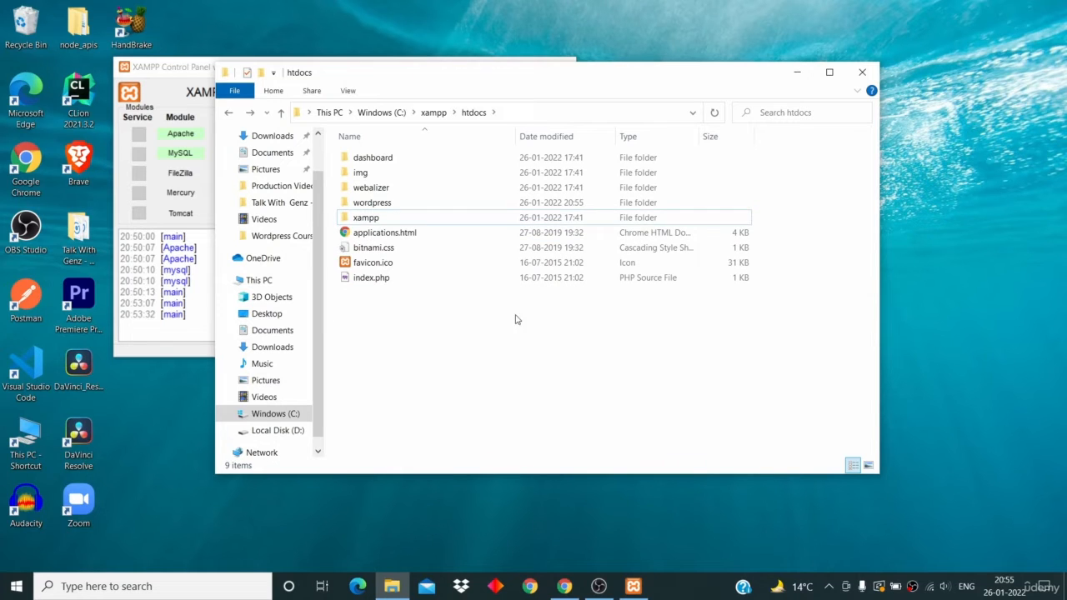
double_click(469, 208)
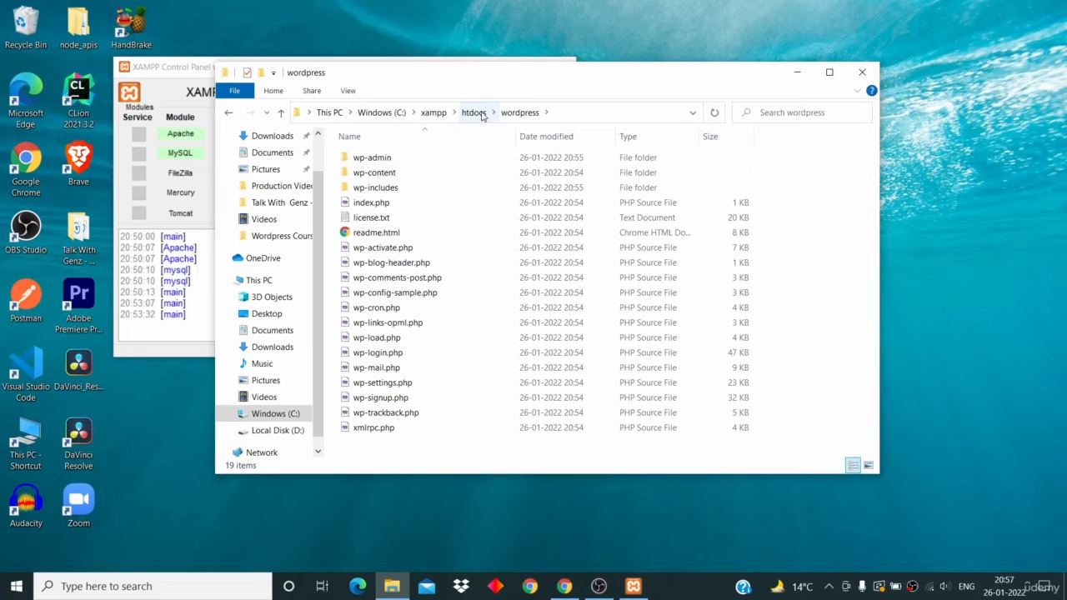
- Rename htdocs\wordpress to 'techsavy', open it to check its files, then go back to htdocs
left_click(229, 112)
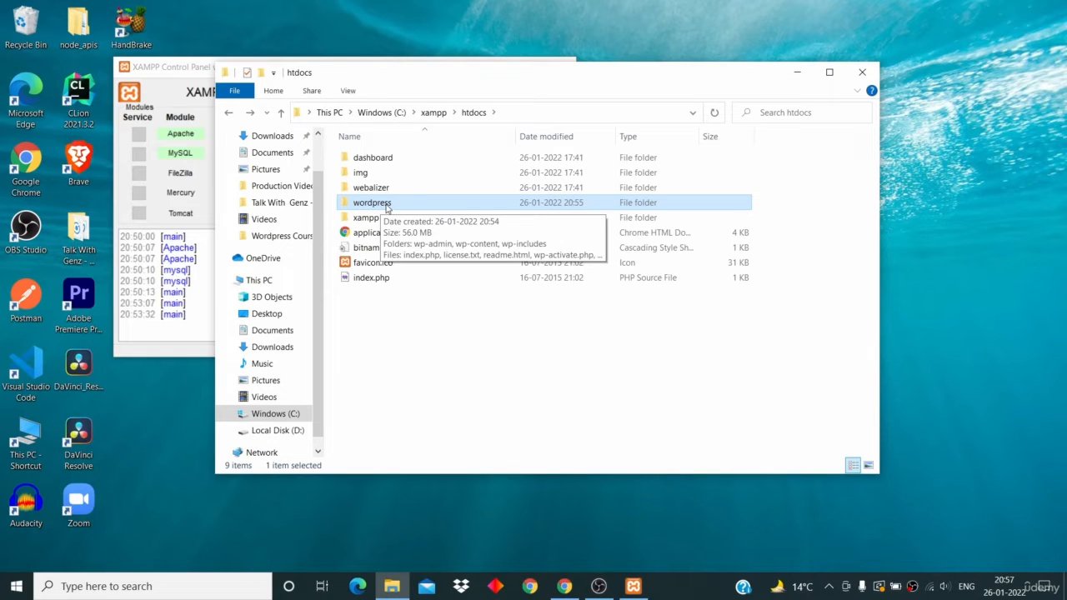
right_click(386, 208)
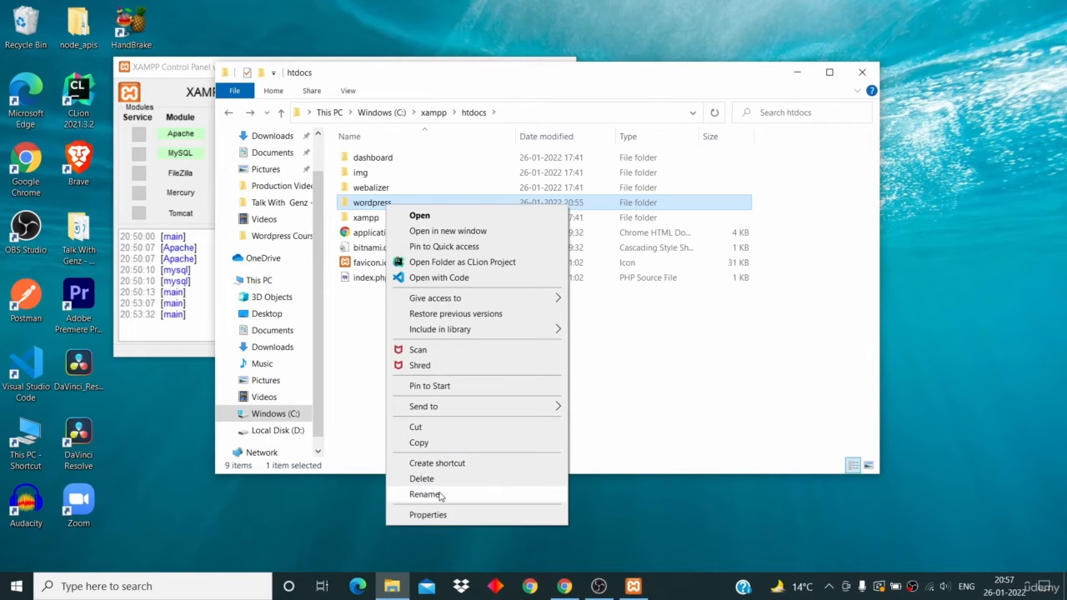
left_click(425, 494)
key("BackSpace")
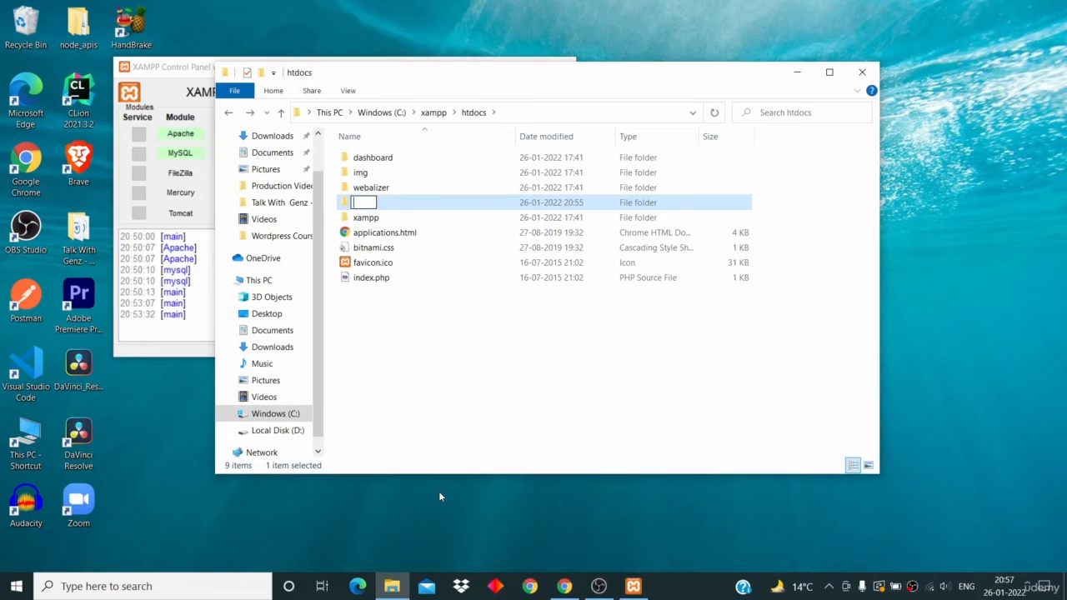
type("techsavy")
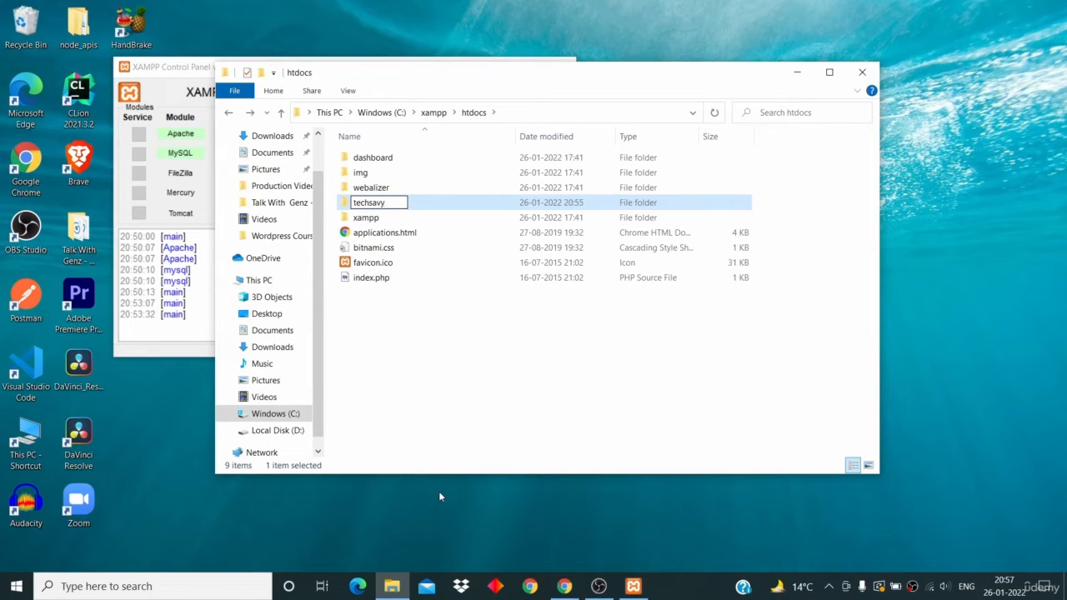
key("Return")
key("Return")
left_click(229, 114)
left_click(476, 351)
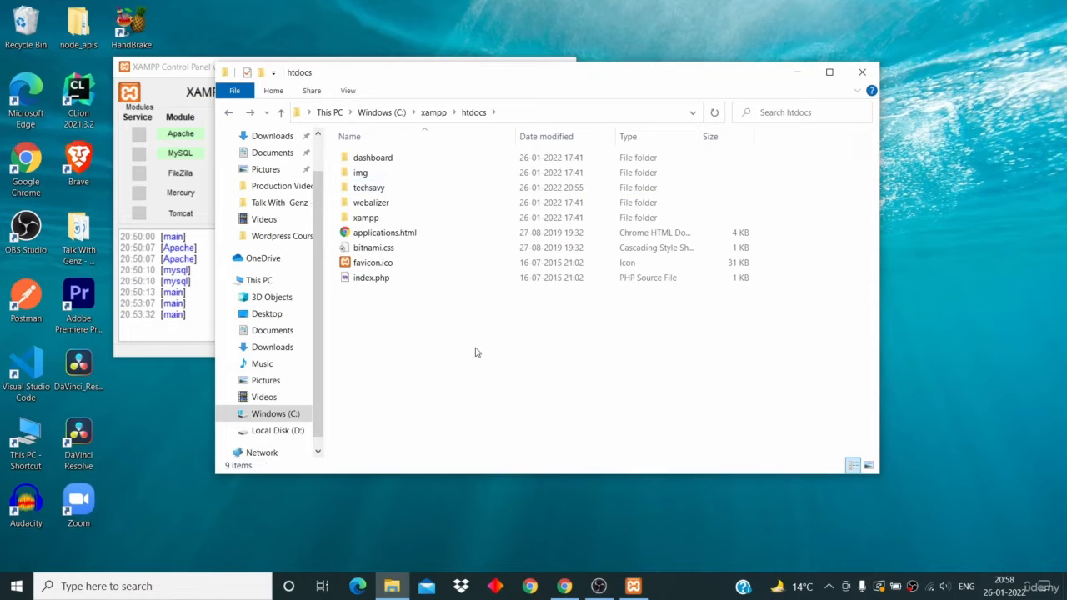
double_click(402, 194)
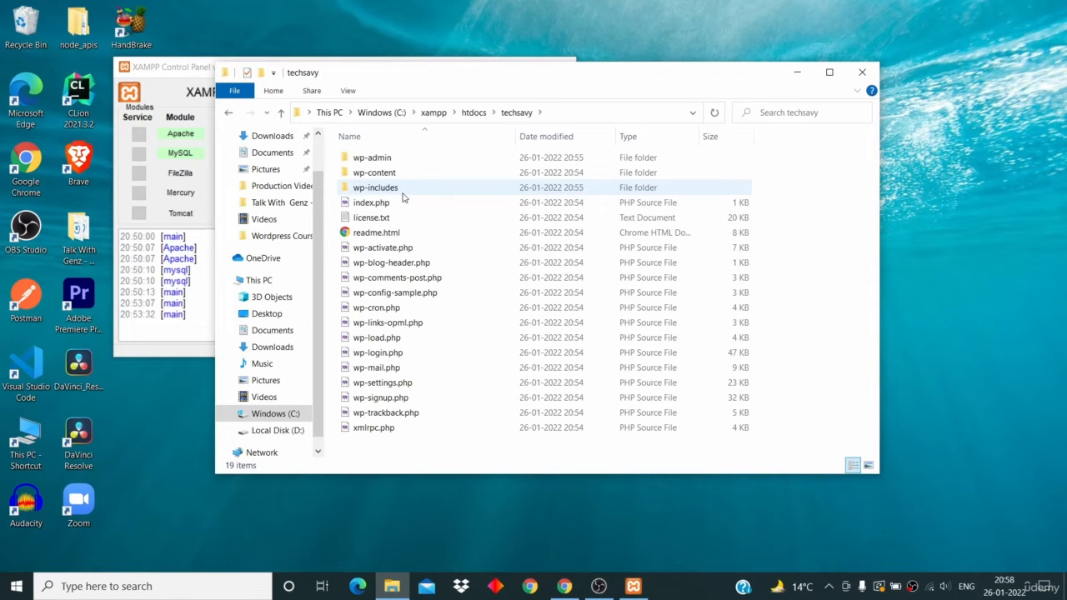
left_click(472, 114)
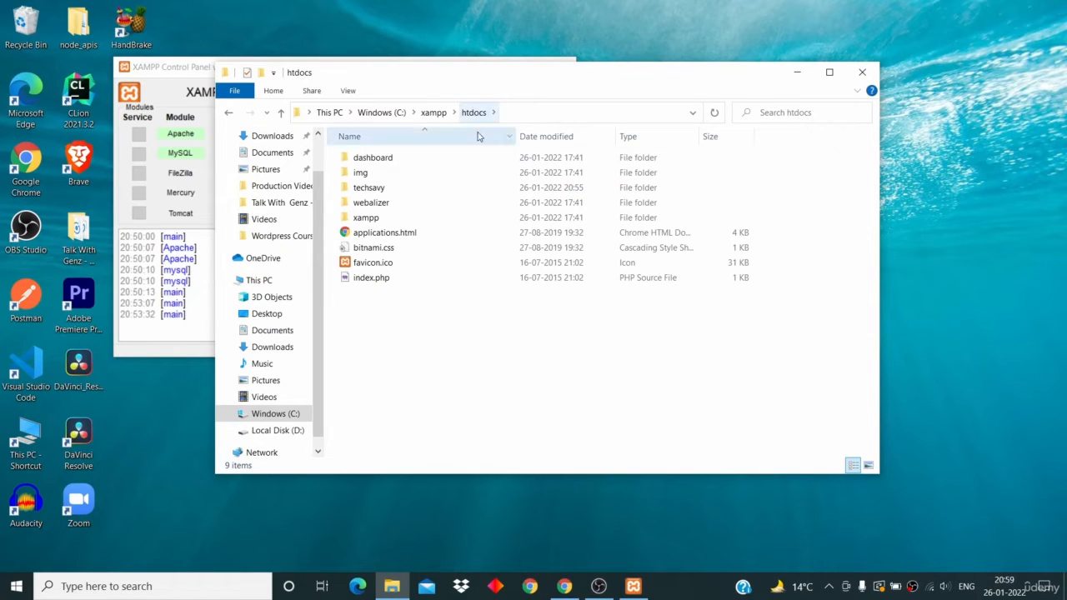
- Select the techsavy folder in htdocs and move the Explorer window to the right
left_click(375, 190)
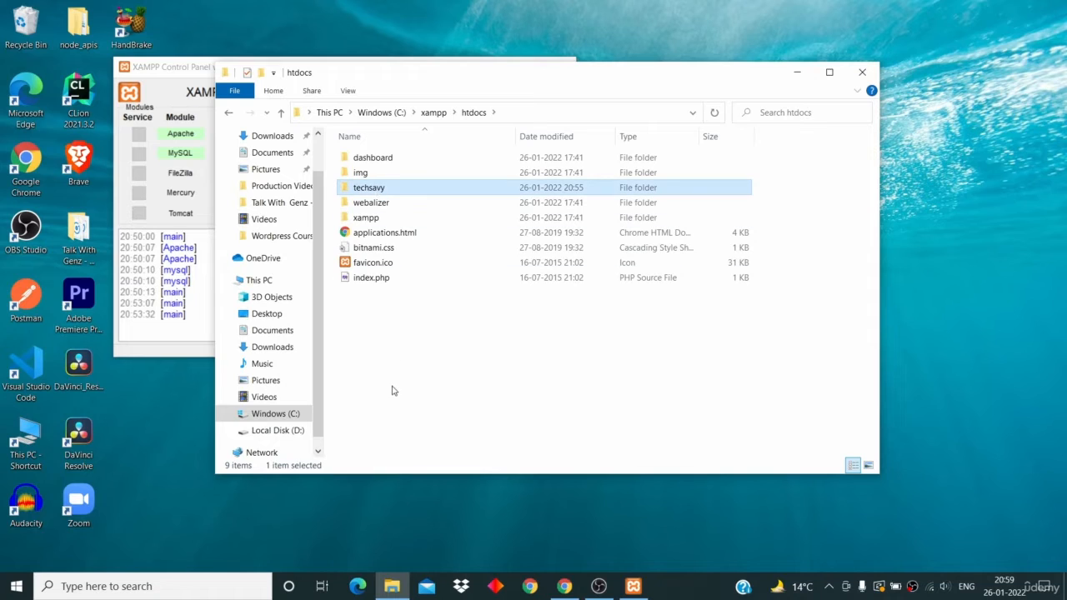
left_click(392, 389)
left_click(379, 189)
left_click_drag(406, 78, 521, 87)
left_click(540, 420)
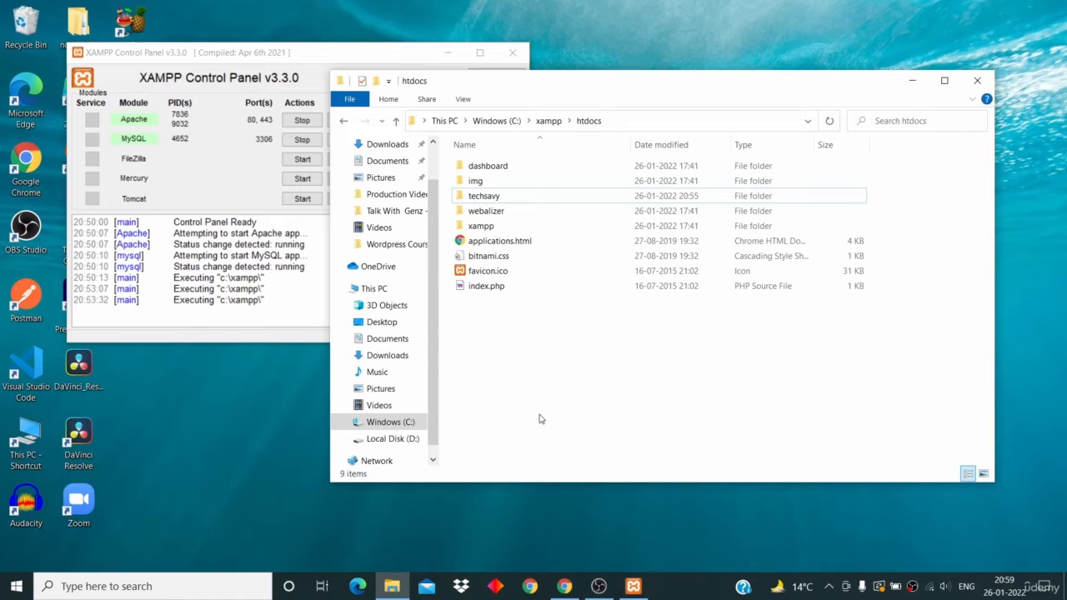
- In a new Chrome tab, load localhost/techsavy after checking the folder name in htdocs
left_click(509, 197)
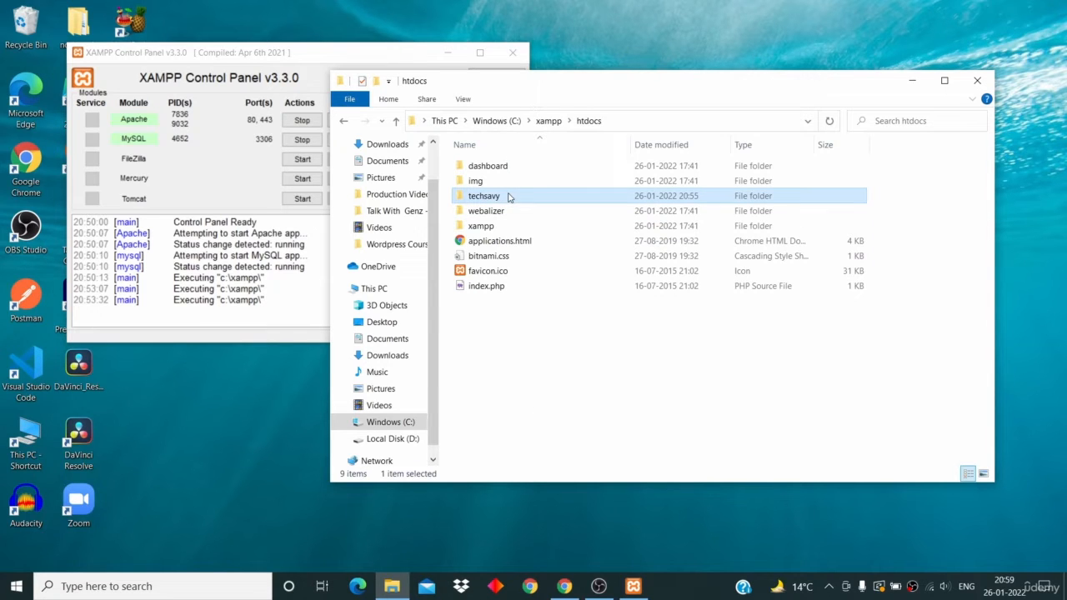
left_click(565, 588)
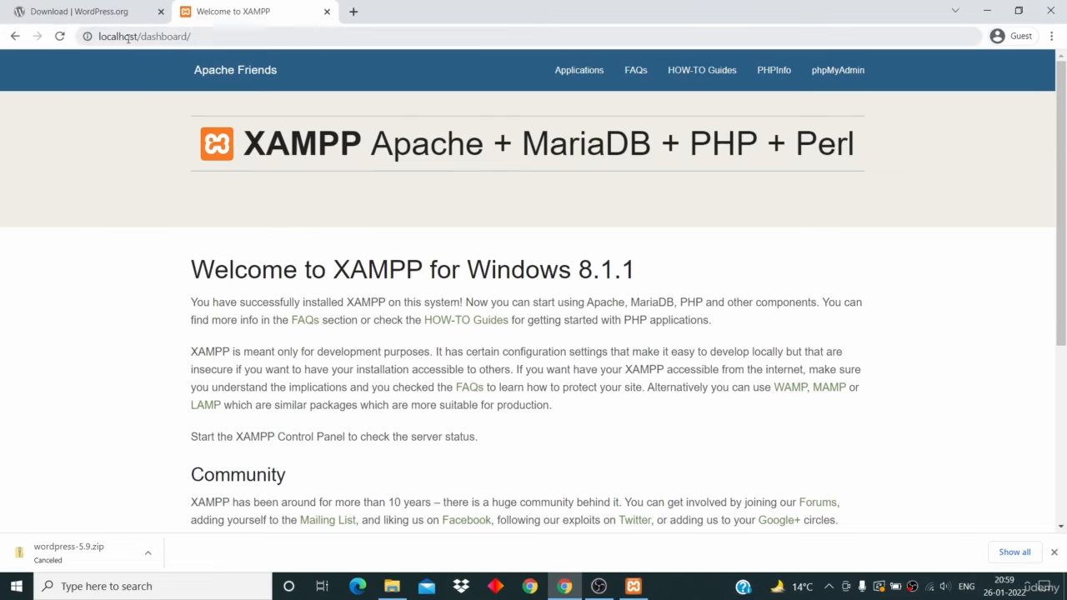
left_click(353, 11)
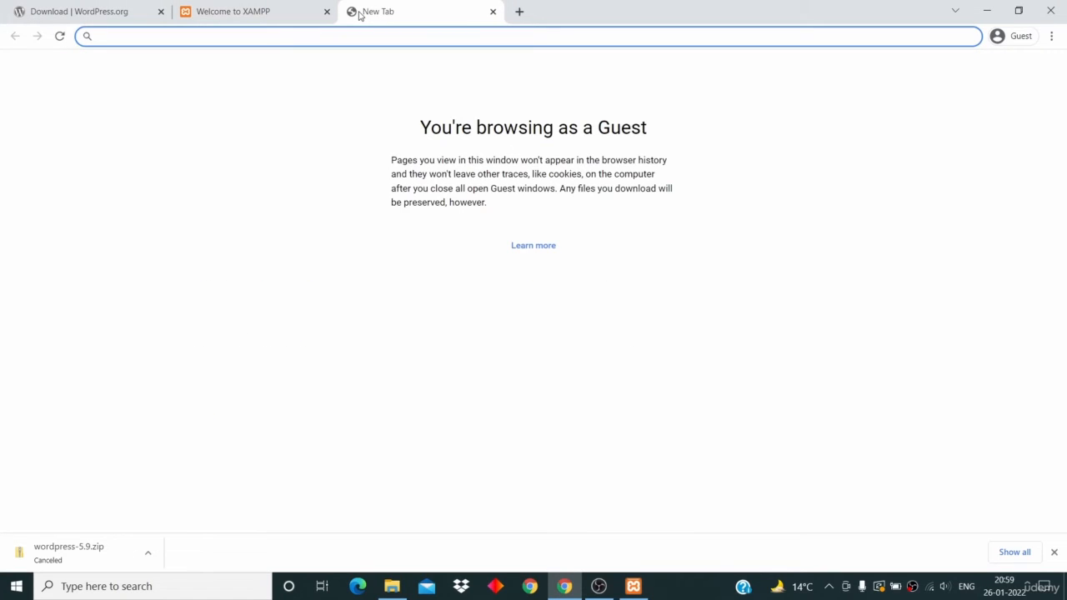
type("local")
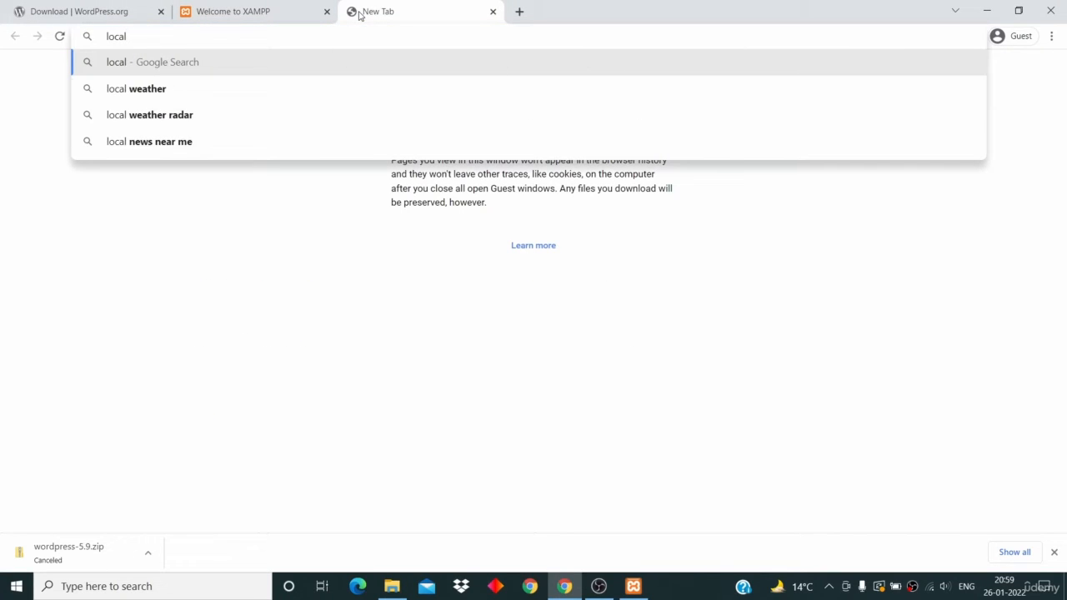
type("host")
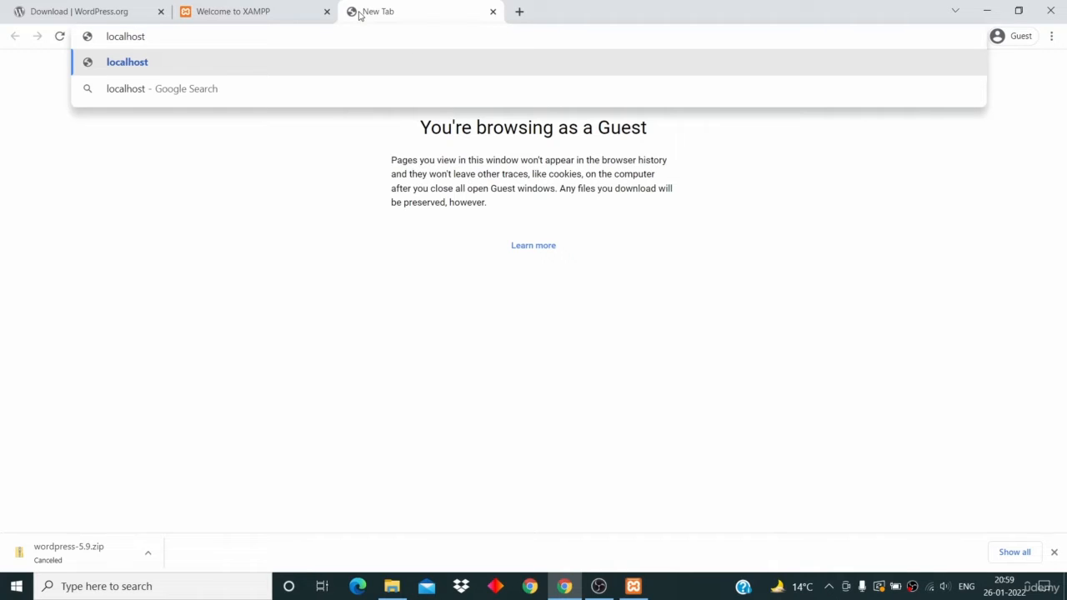
type("/")
left_click(392, 586)
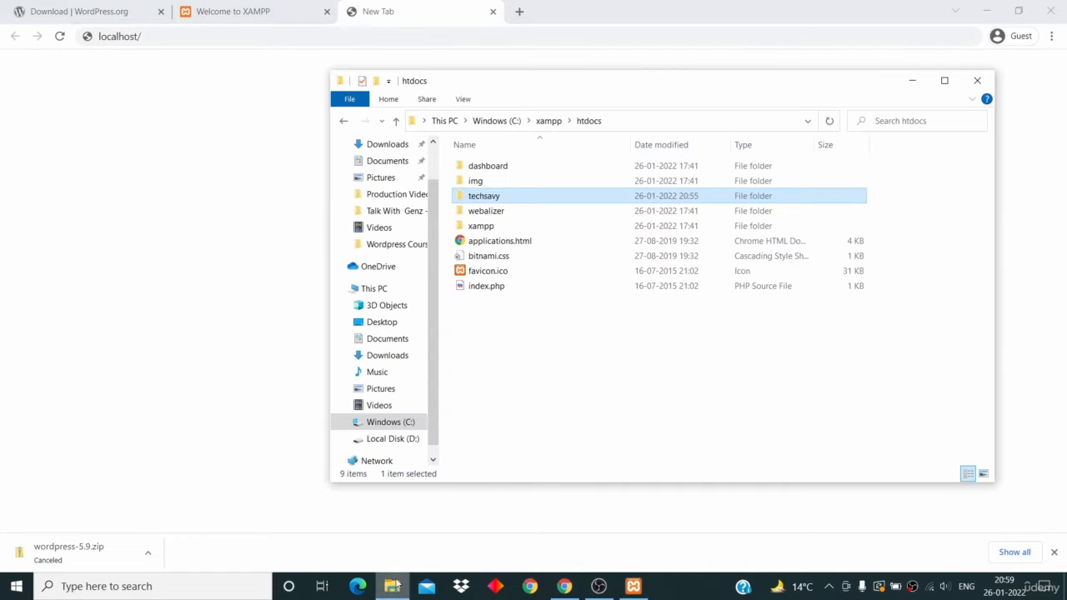
left_click(238, 37)
type("techsavy")
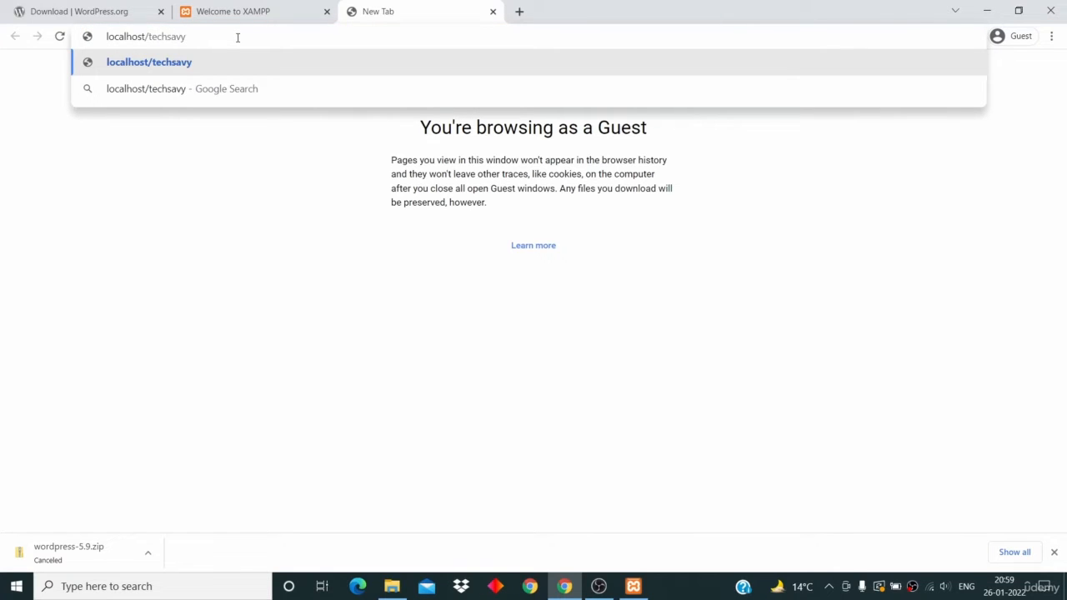
key("Return")
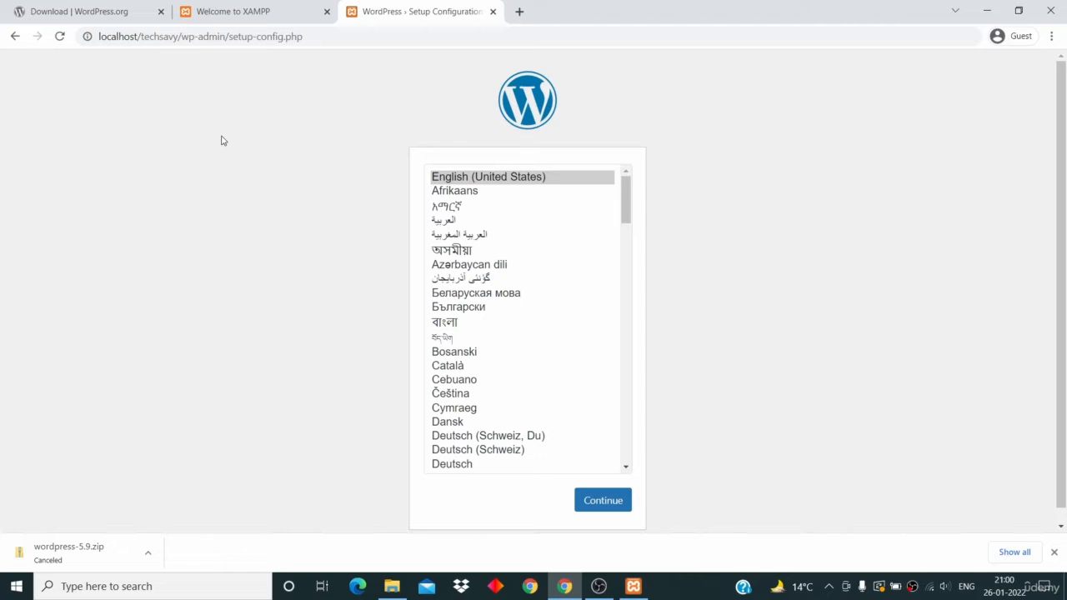
- Choose English (United States) as the setup language and continue to the database form
left_click(494, 176)
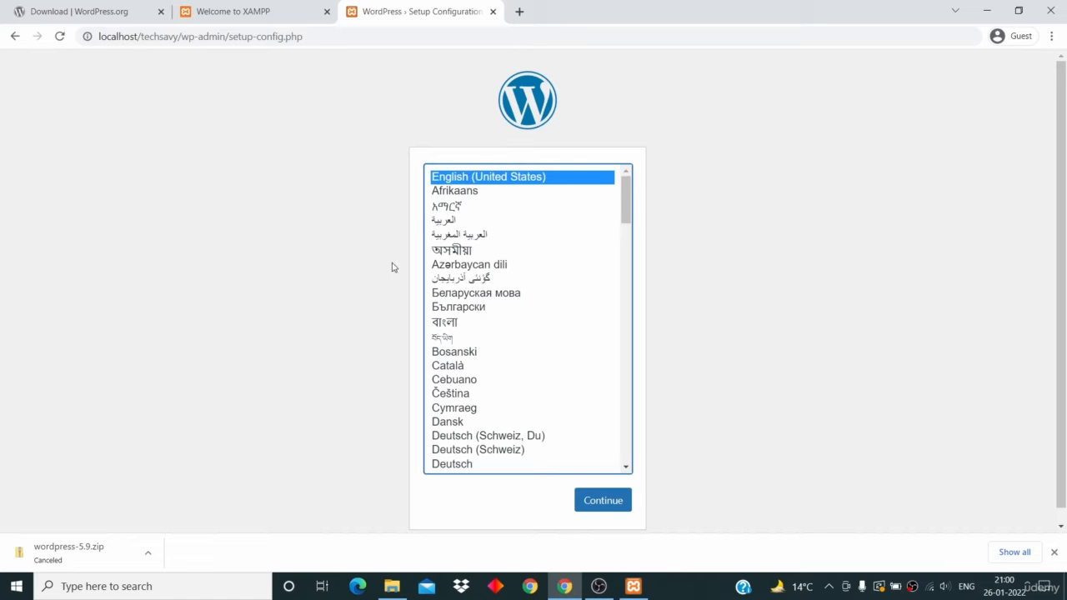
left_click(589, 502)
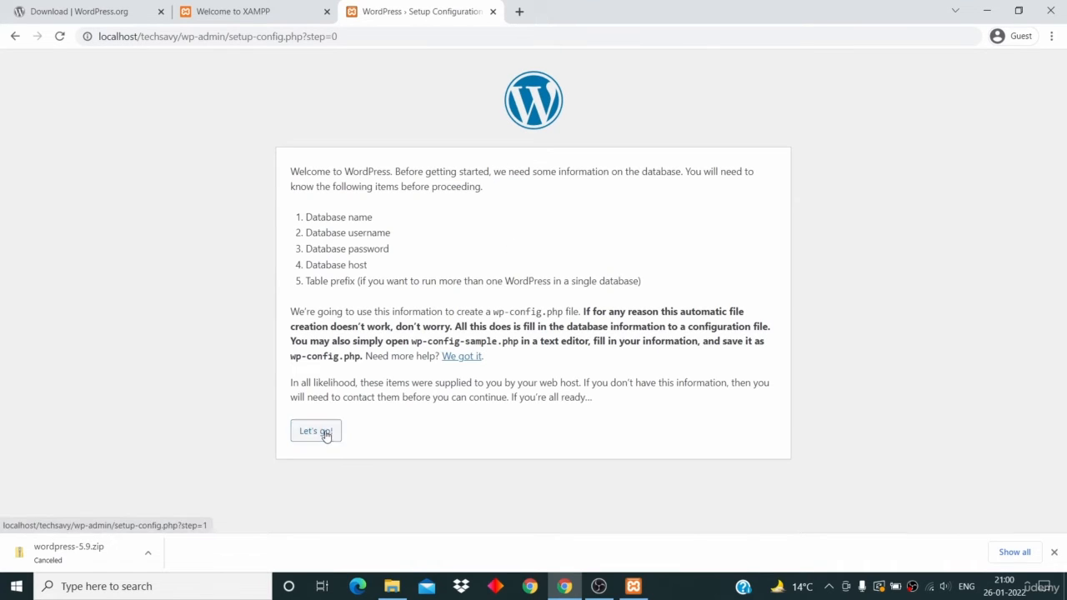
left_click(326, 436)
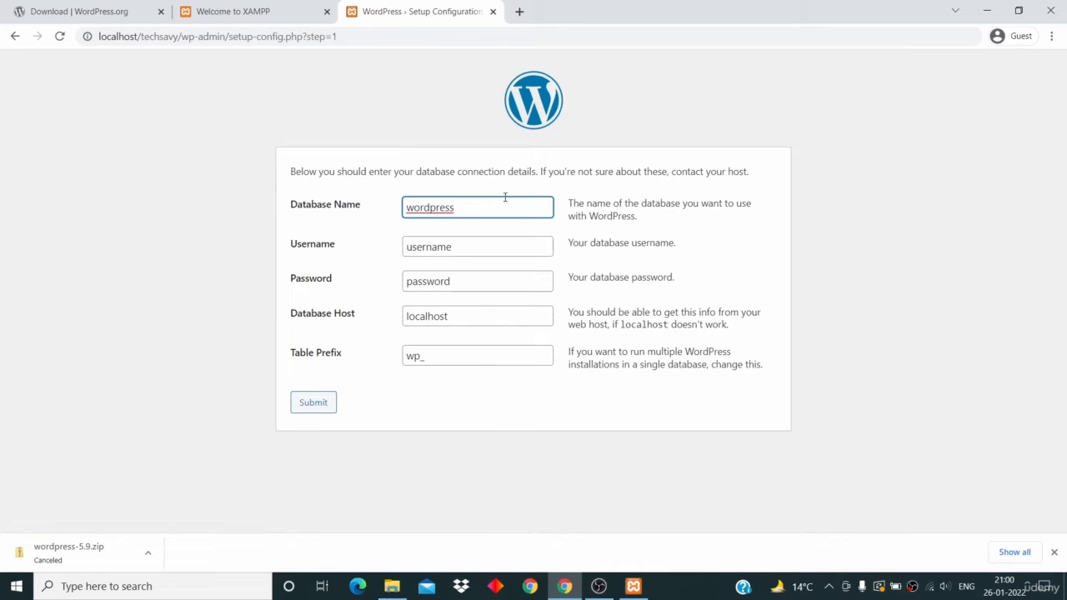
- Review the default database name, username, password and host values in the connection form
left_click_drag(465, 206, 376, 205)
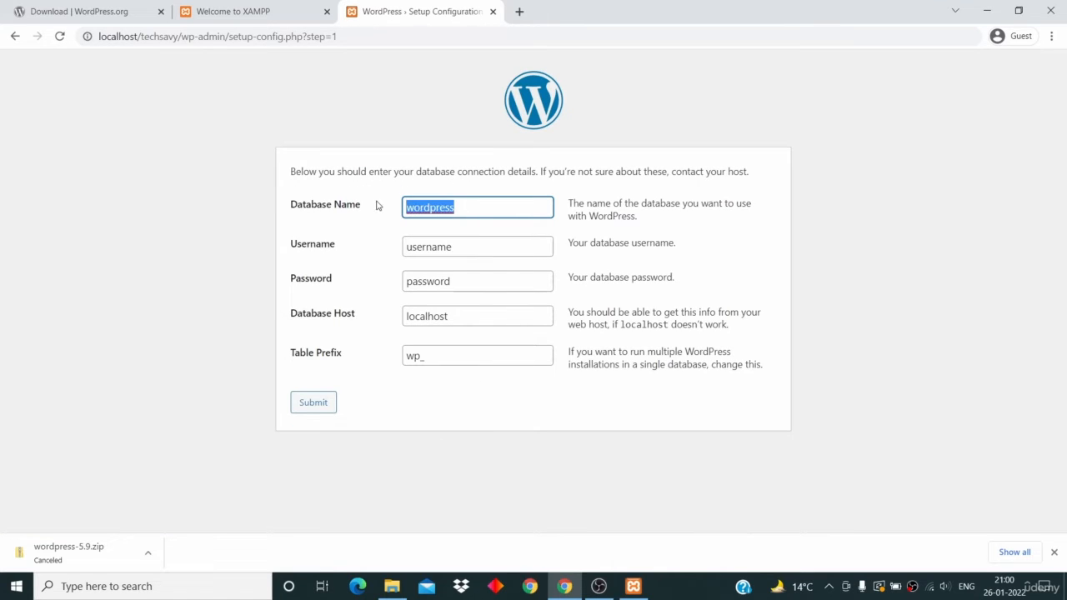
left_click_drag(477, 249, 364, 252)
left_click_drag(472, 280, 353, 286)
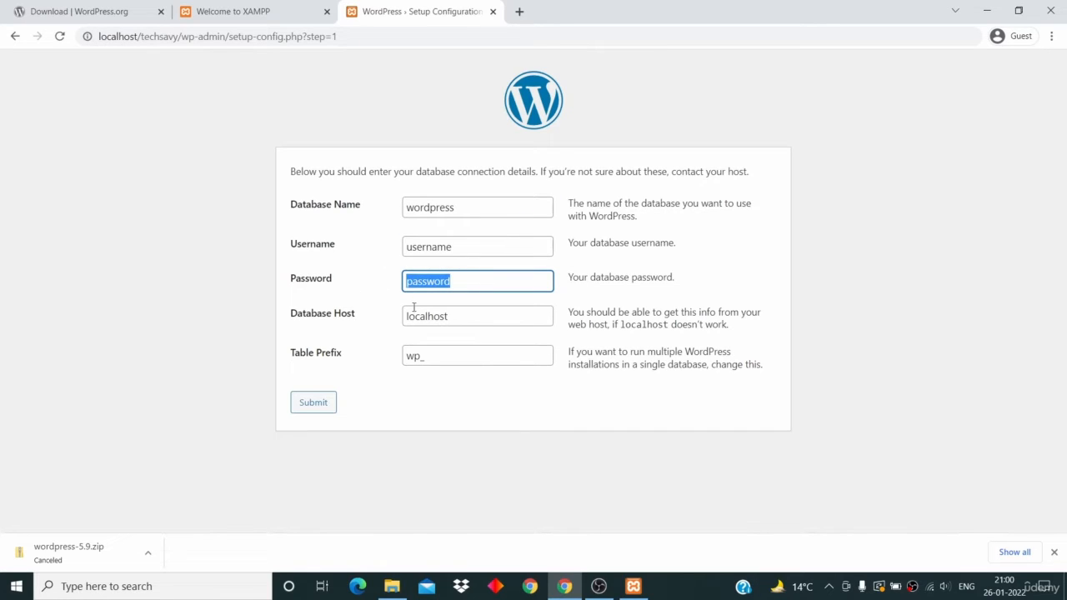
left_click_drag(457, 316, 374, 315)
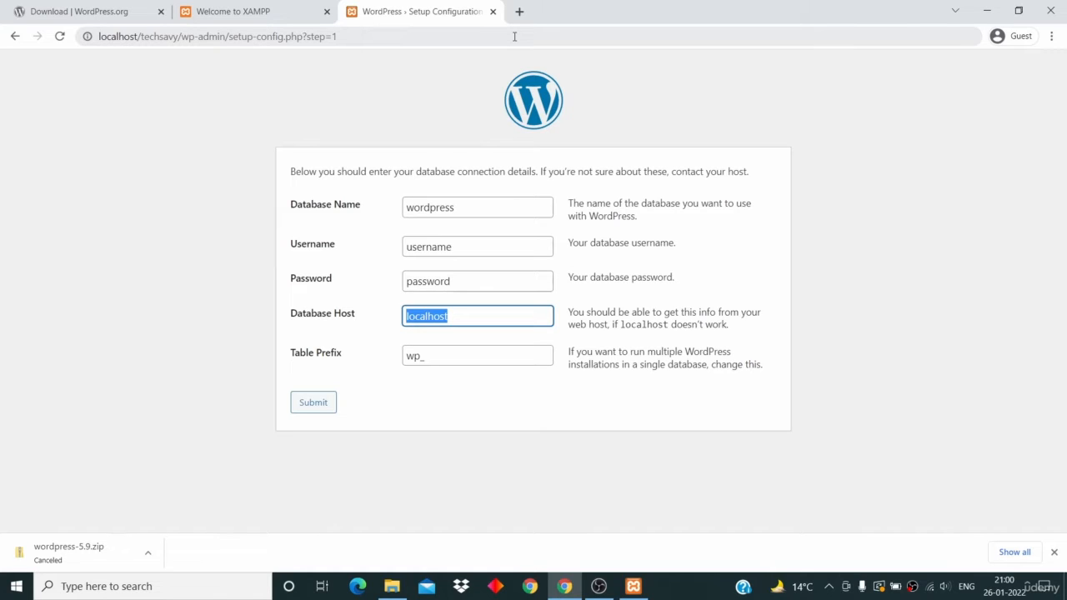
key("ctrl+t")
- Create a new database named techsavy in phpMyAdmin at localhost/phpmyadmin
type("local")
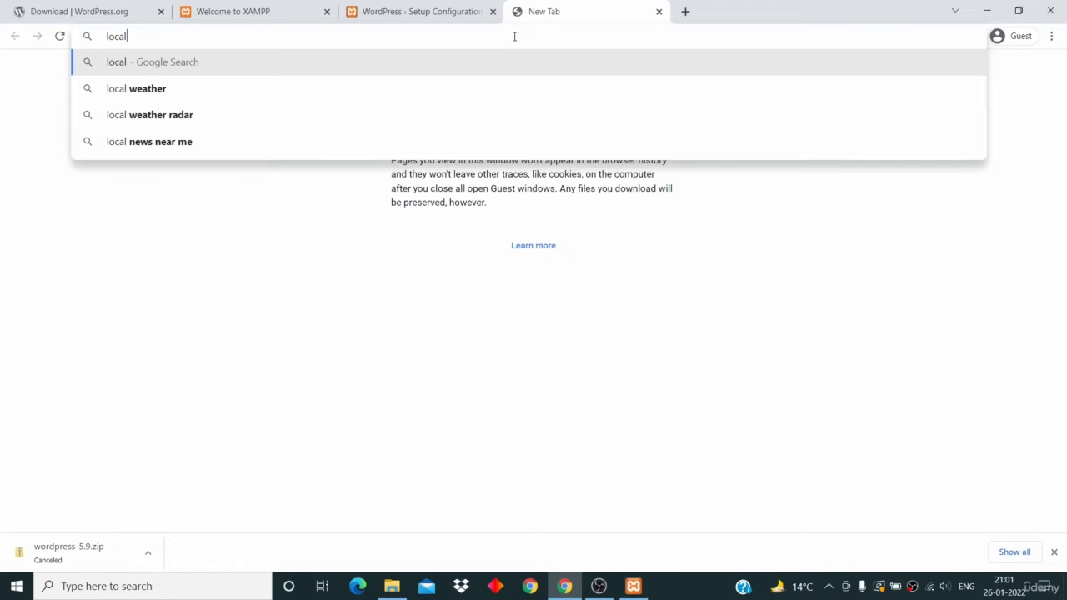
type("host/")
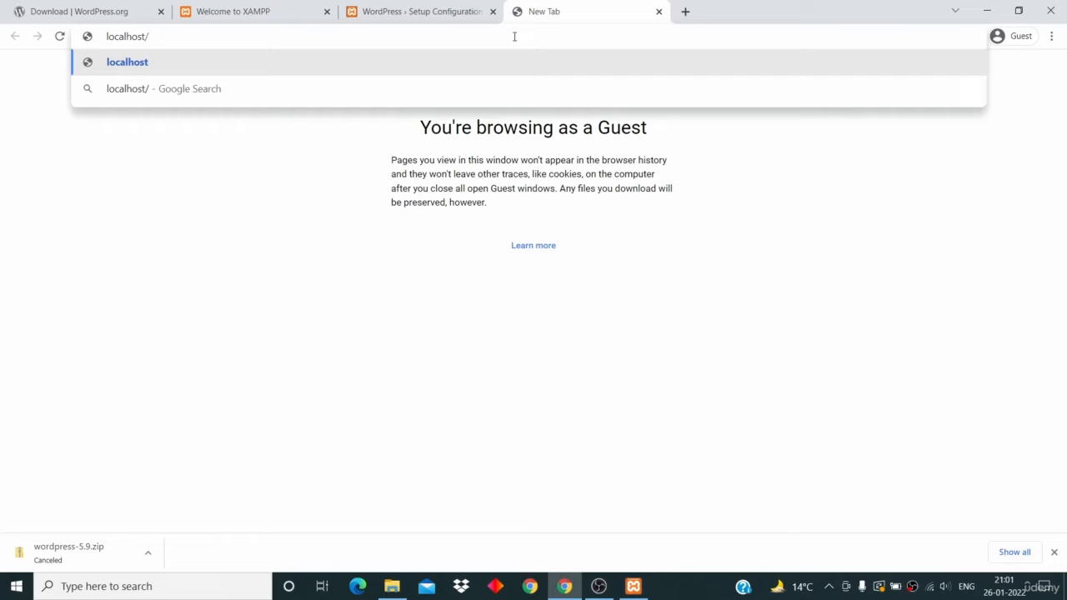
type("phpmyadmin")
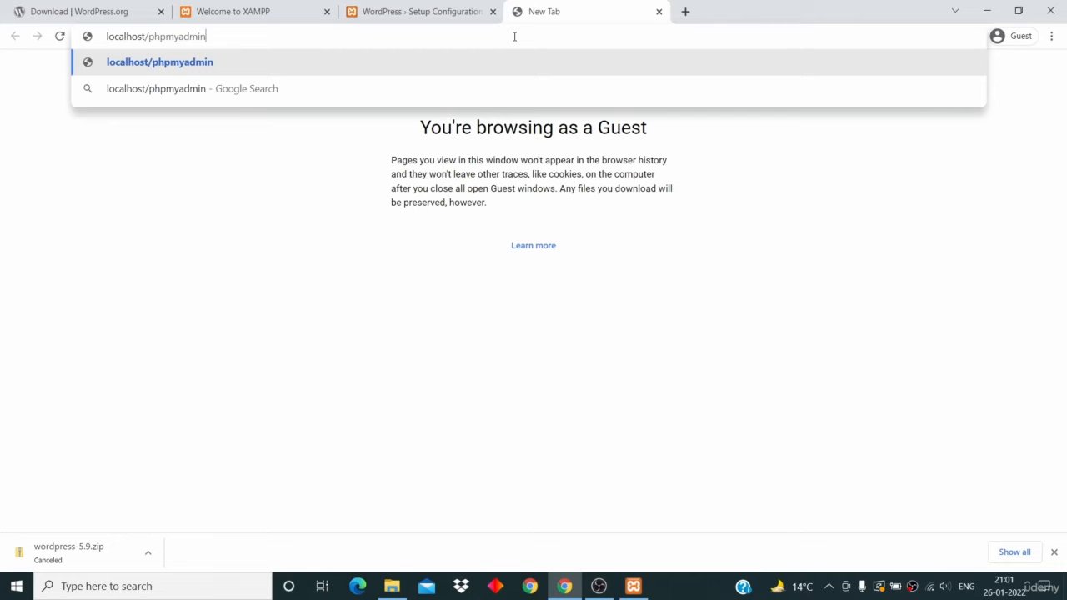
key("Return")
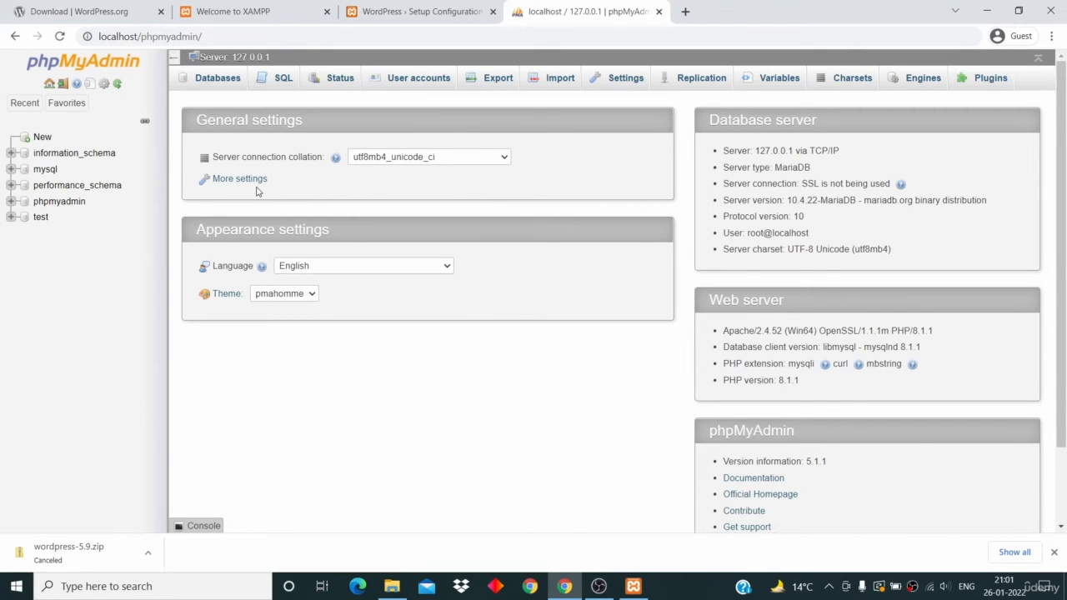
left_click(217, 80)
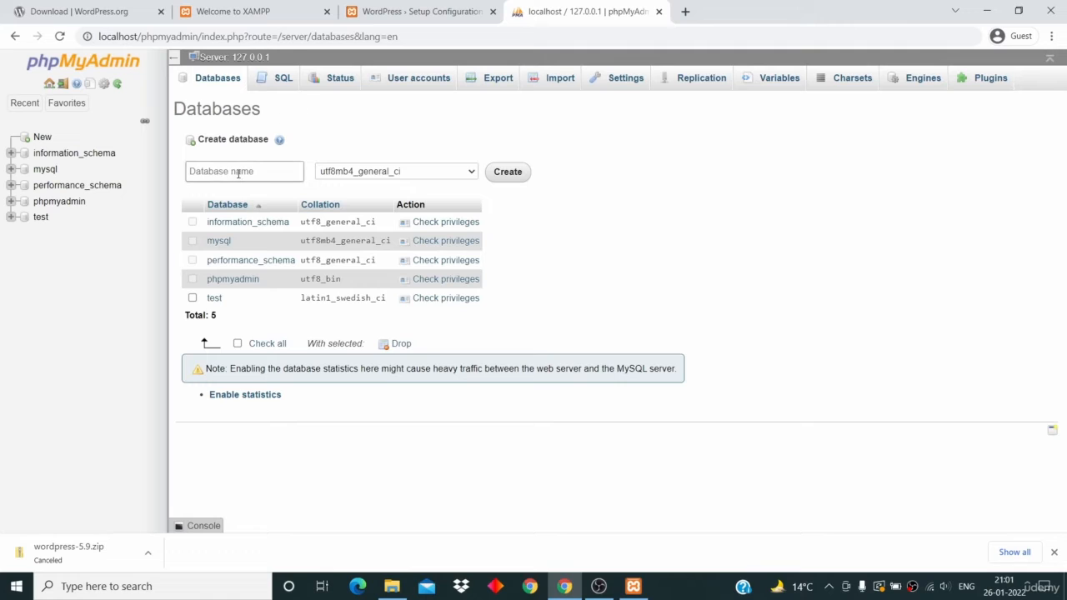
left_click(237, 171)
type("techsavy")
double_click(243, 169)
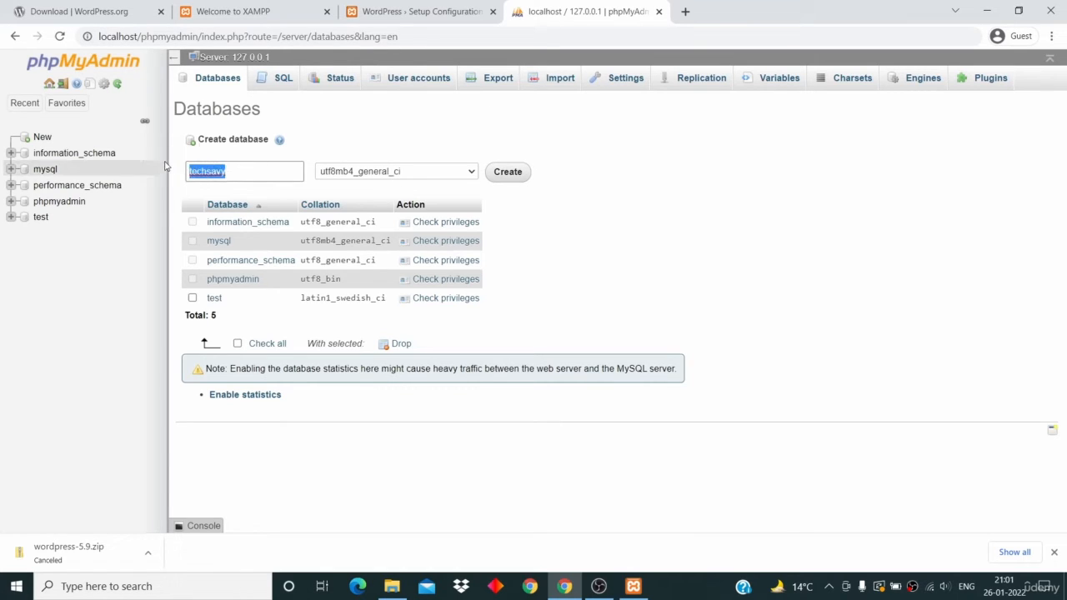
left_click(517, 174)
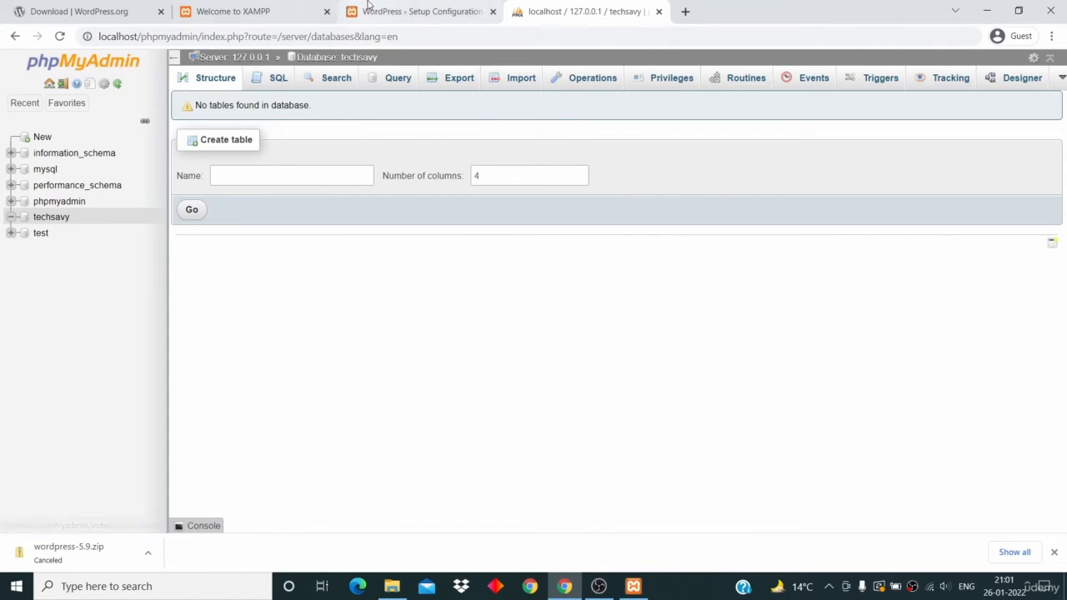
- Replace the default Database Name wordpress with techsavy in the WordPress setup form
left_click(389, 9)
left_click(471, 206)
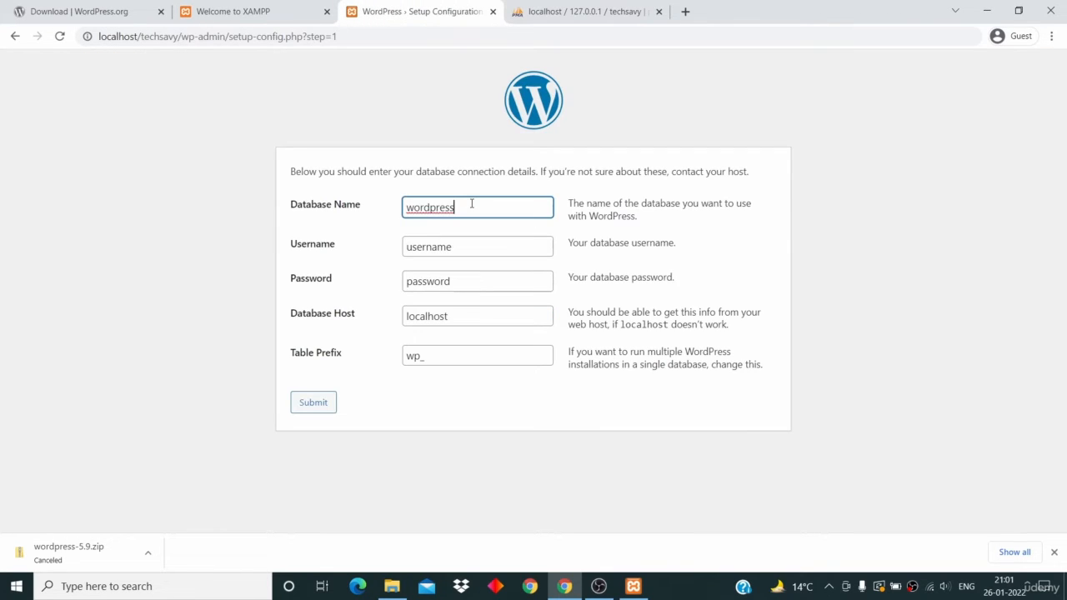
double_click(471, 205)
type("techsavy")
left_click(570, 17)
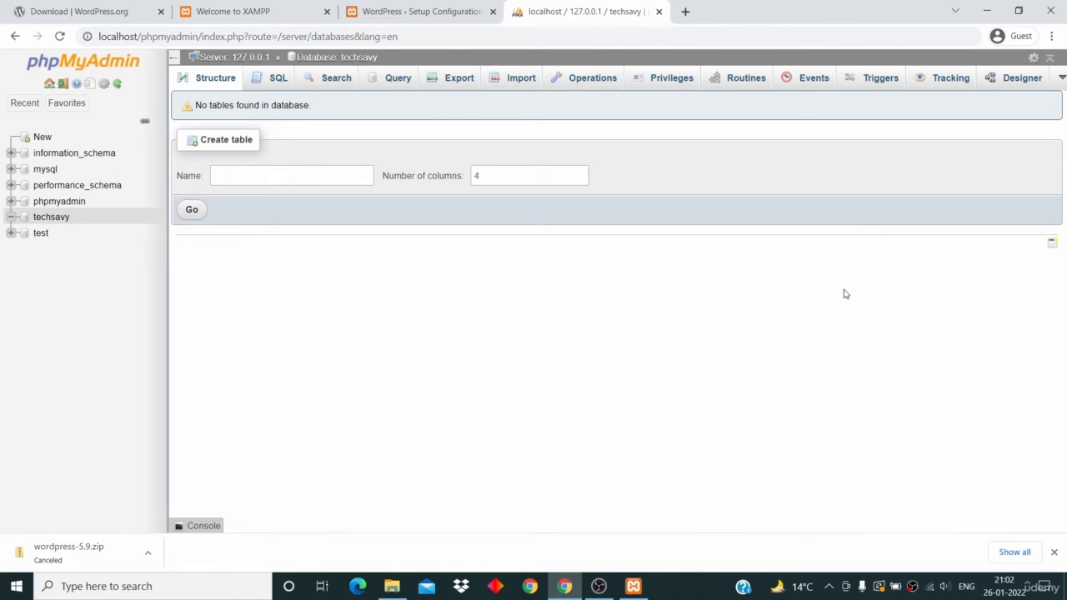
- Check phpMyAdmin's User accounts list to confirm the root user has no password
left_click(112, 65)
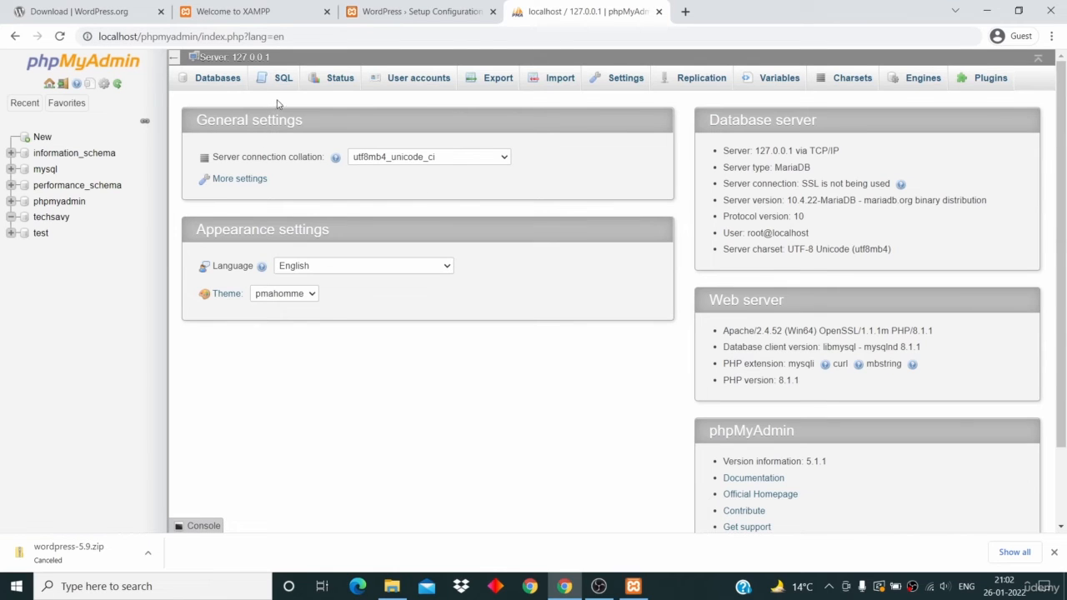
left_click(411, 80)
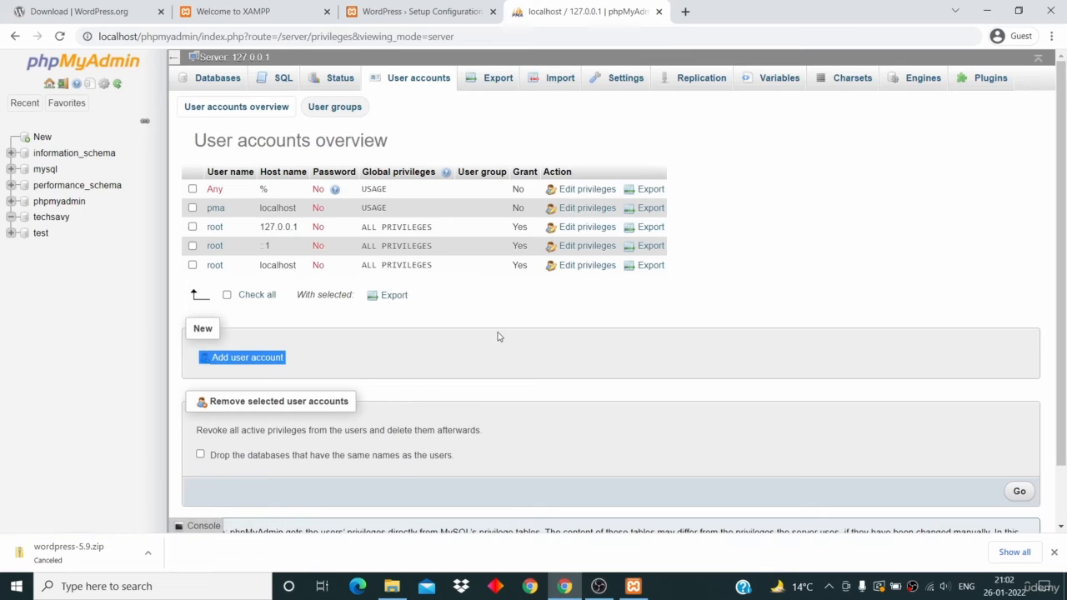
left_click(505, 314)
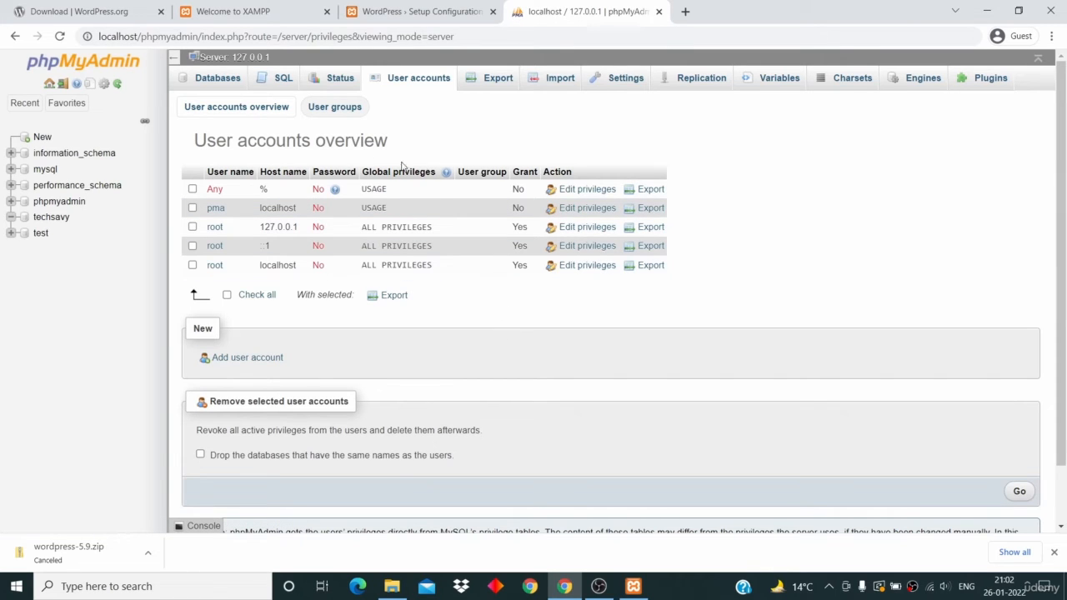
double_click(215, 227)
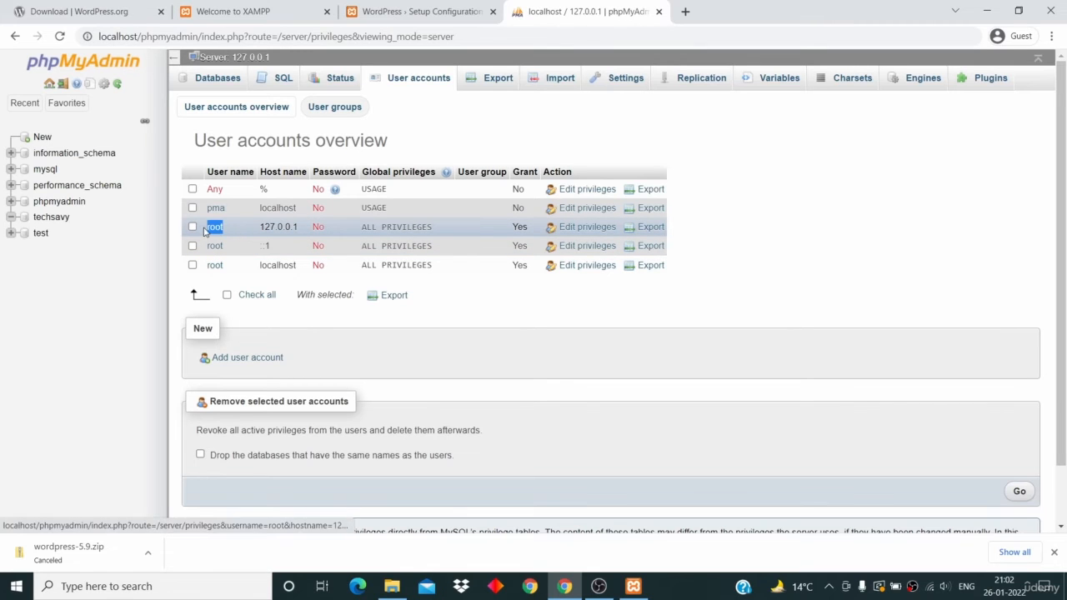
double_click(319, 226)
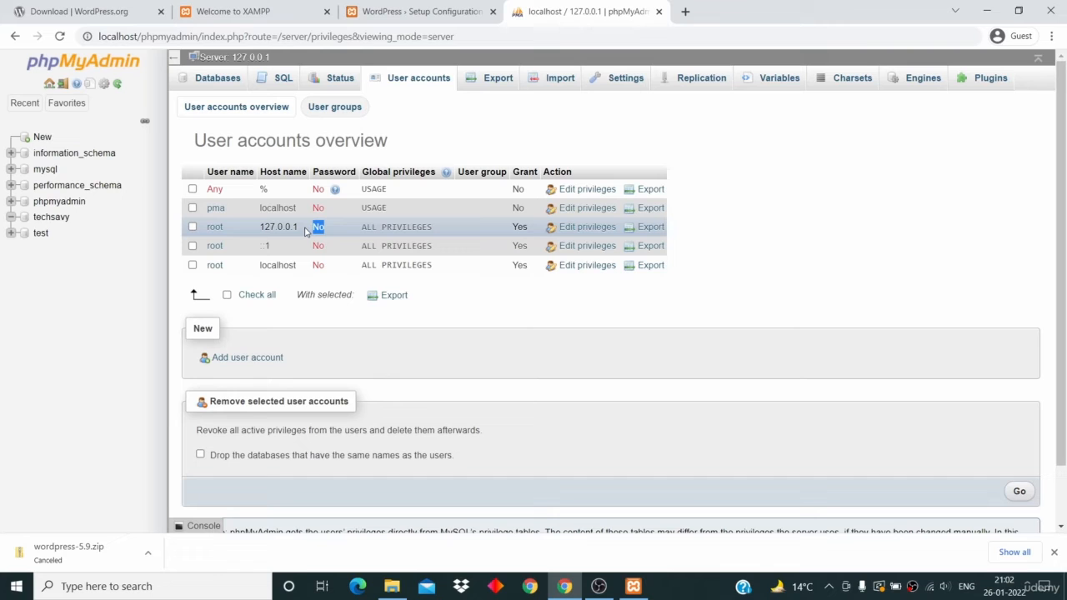
- Submit the connection details with username root and an empty password
left_click(416, 12)
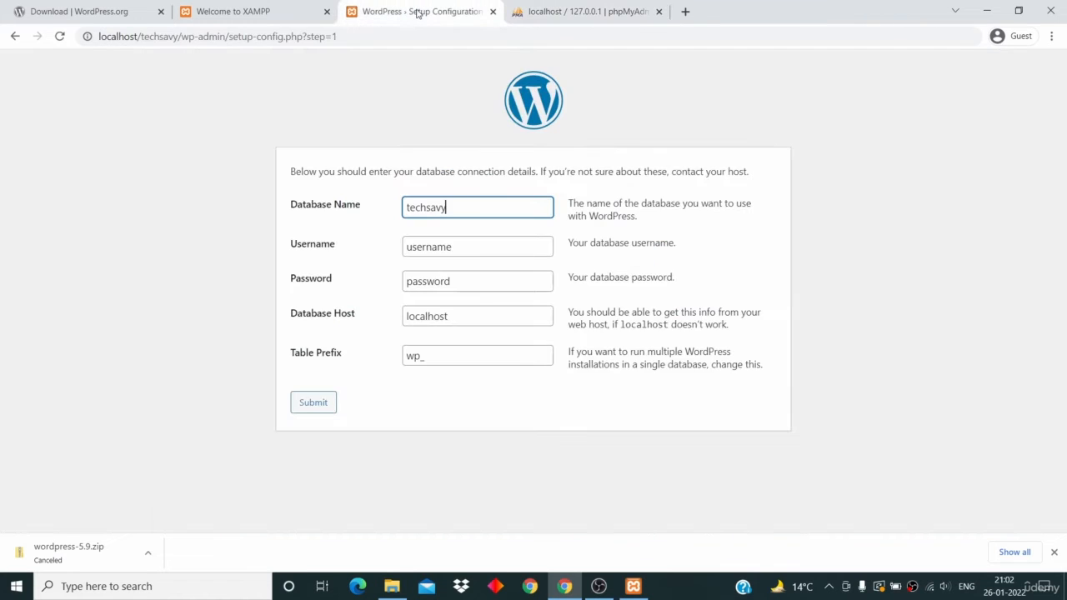
double_click(424, 247)
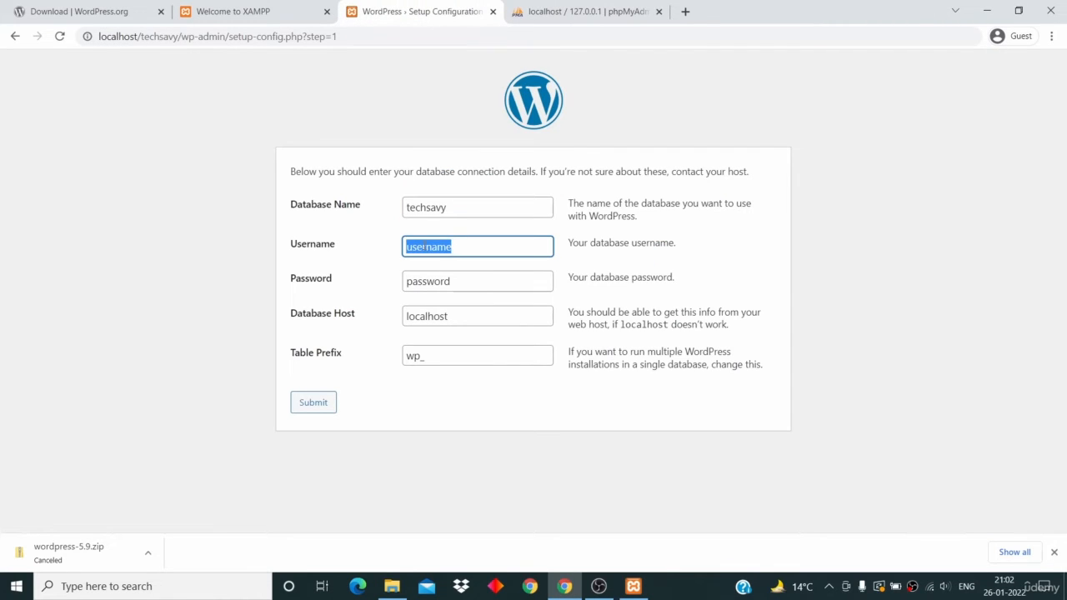
type("root")
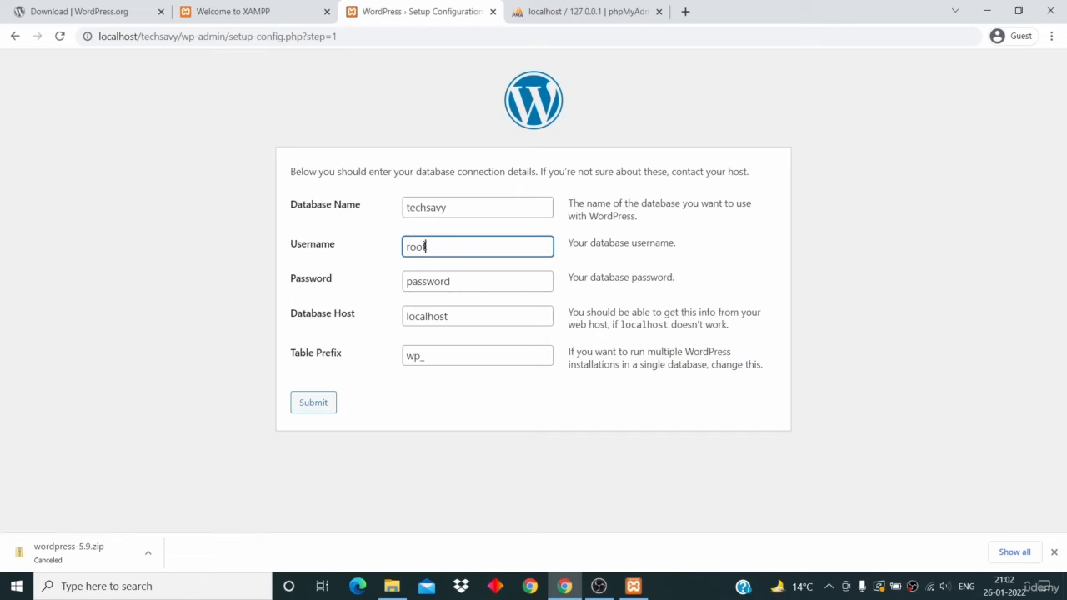
double_click(434, 284)
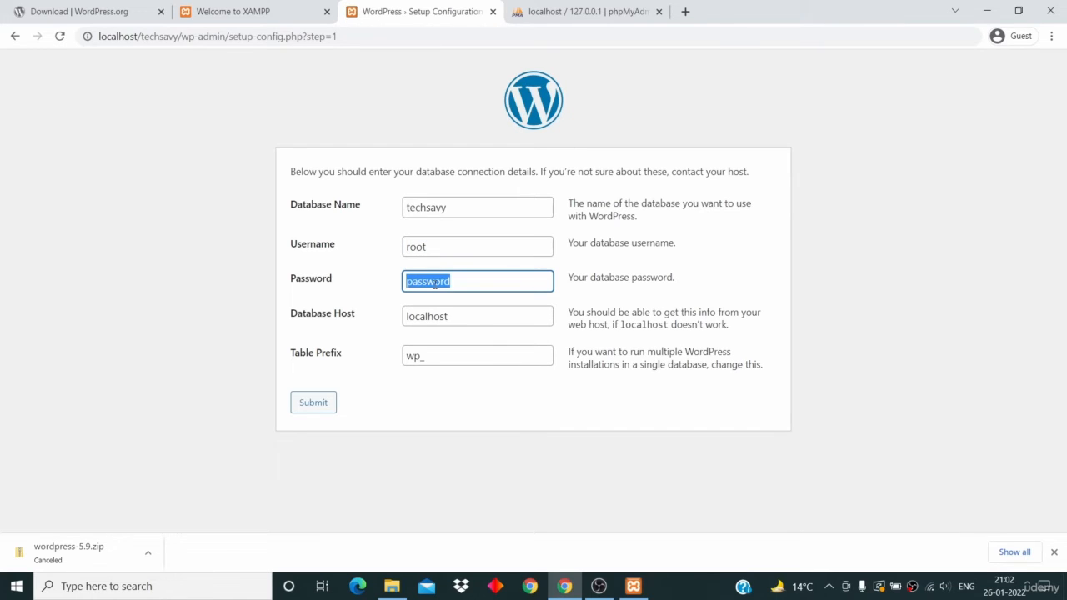
key("BackSpace")
left_click(305, 408)
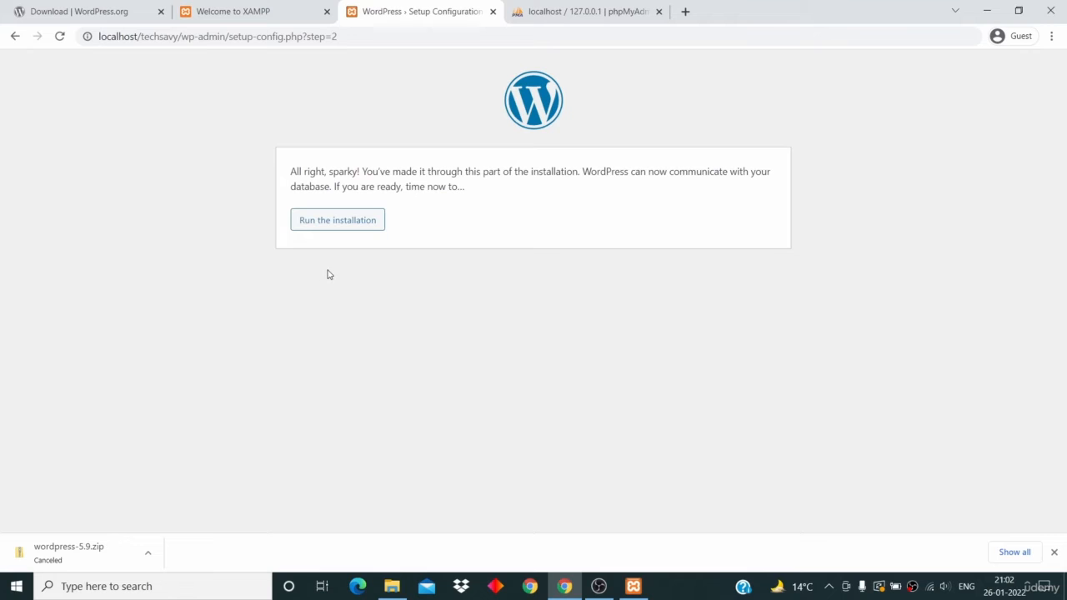
- Start the installation and enter TechSavy as the site title
left_click(347, 222)
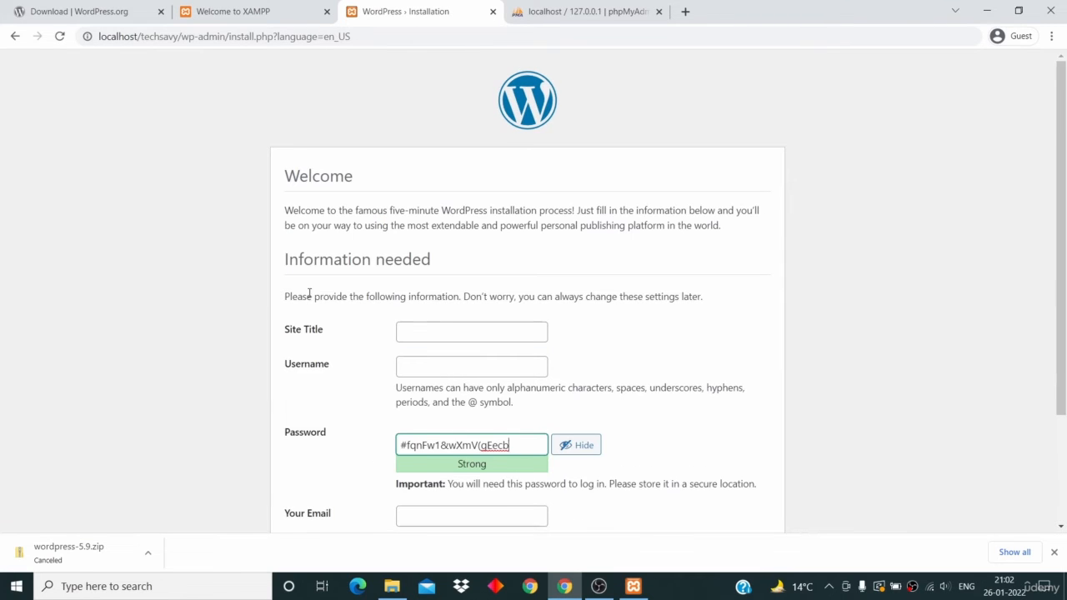
scroll(310, 294, "down", 1)
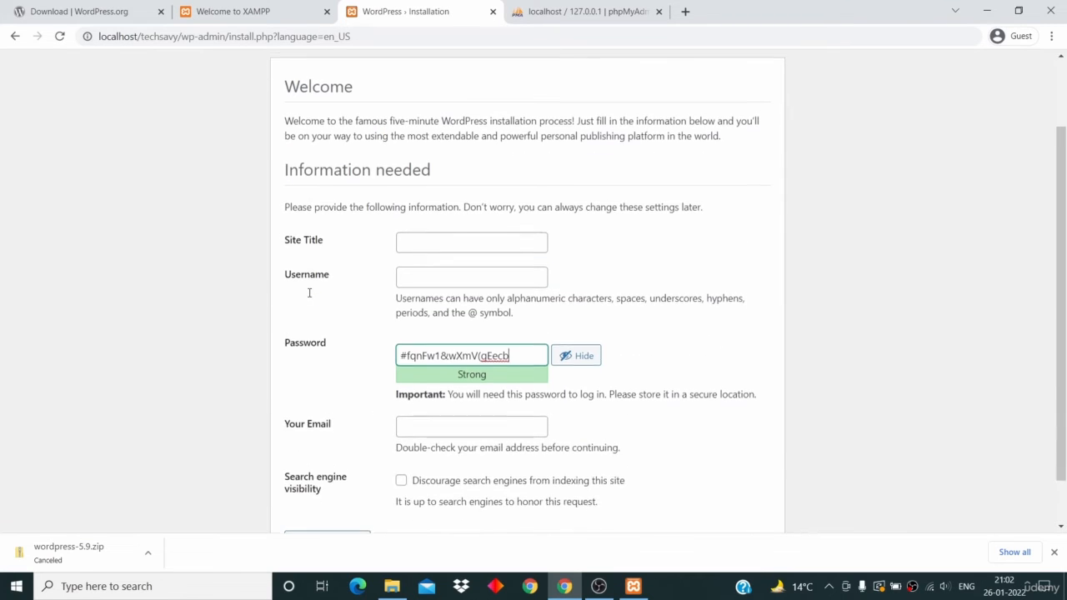
left_click(415, 235)
type("TechSavy")
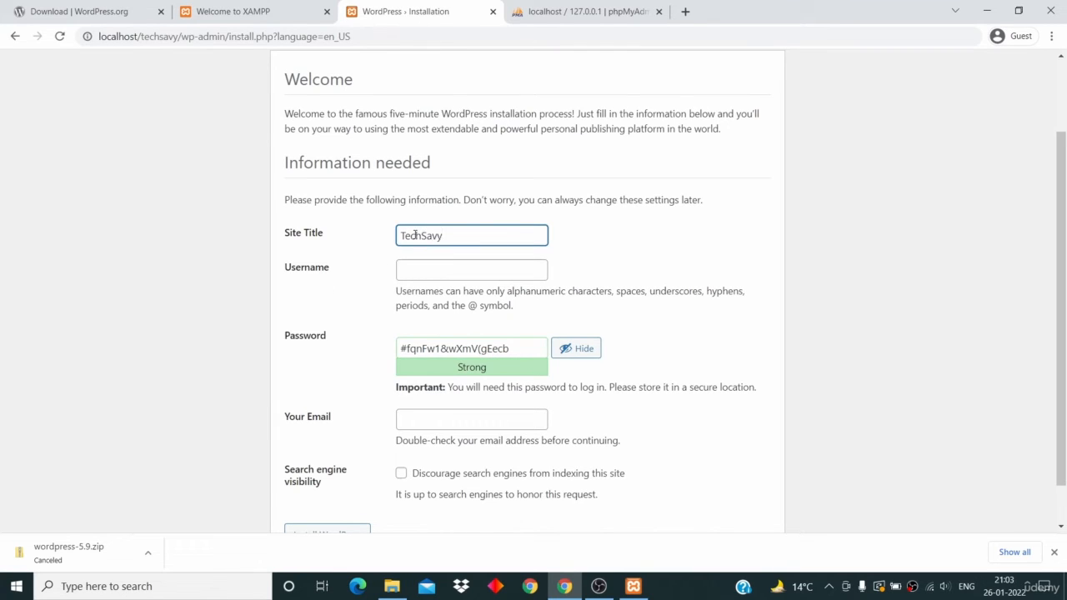
- Enter the admin username and a simple password, confirming use of the weak password
scroll(415, 235, "down", 1)
left_click(434, 232)
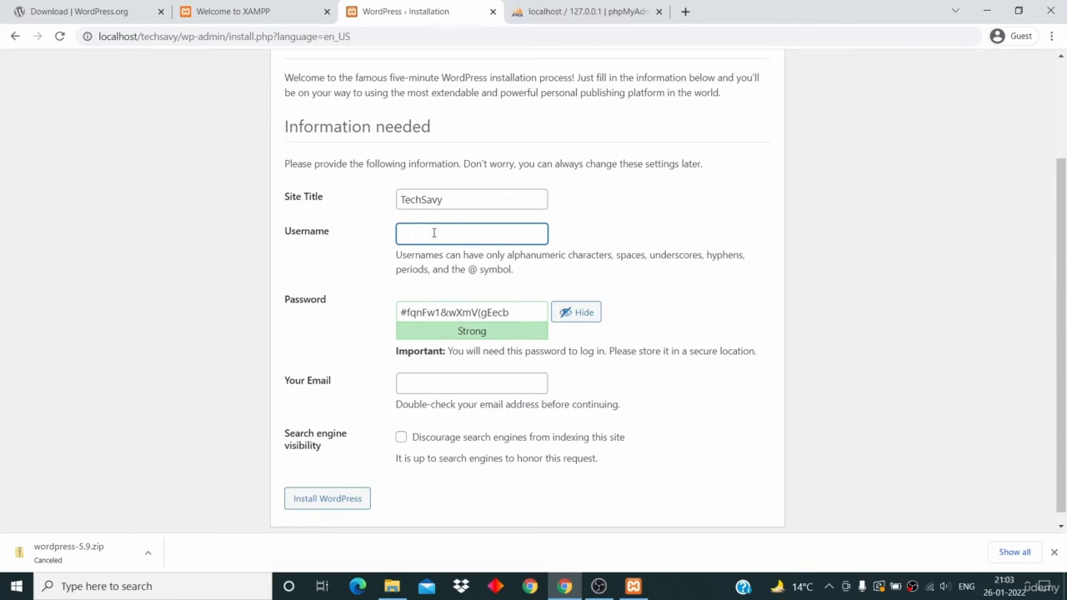
type("shubham")
double_click(482, 313)
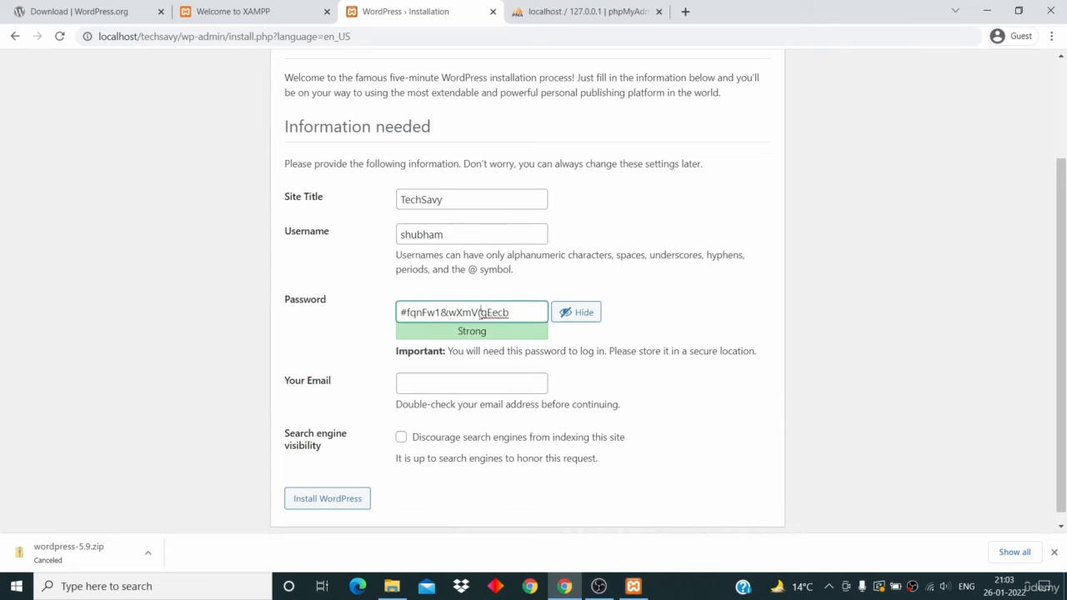
key("BackSpace")
key("BackSpace")
key("BackSpace")
key("BackSpace")
key("BackSpace")
key("BackSpace")
key("BackSpace")
key("BackSpace")
key("BackSpace")
key("BackSpace")
key("BackSpace")
key("BackSpace")
key("BackSpace")
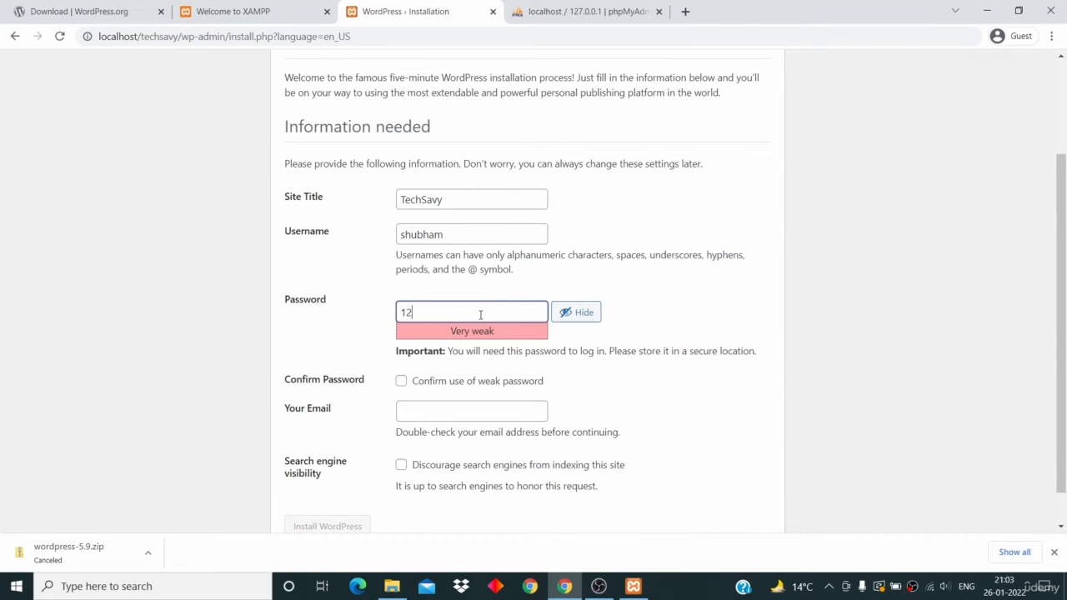
left_click(402, 383)
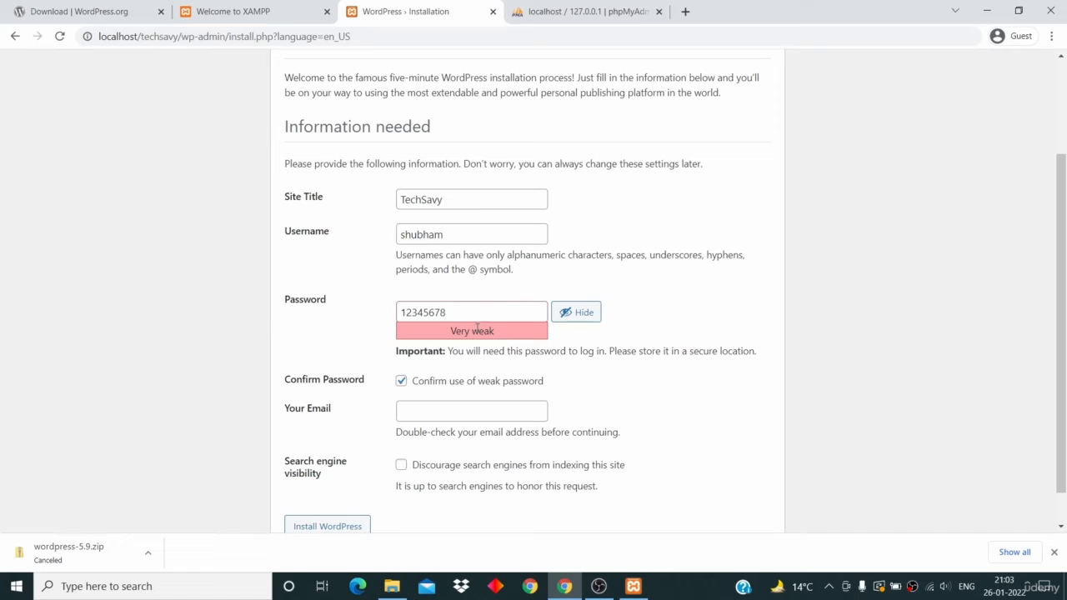
- Enter the admin e-mail address, fixing its typo, and run Install WordPress
left_click_drag(460, 313, 367, 306)
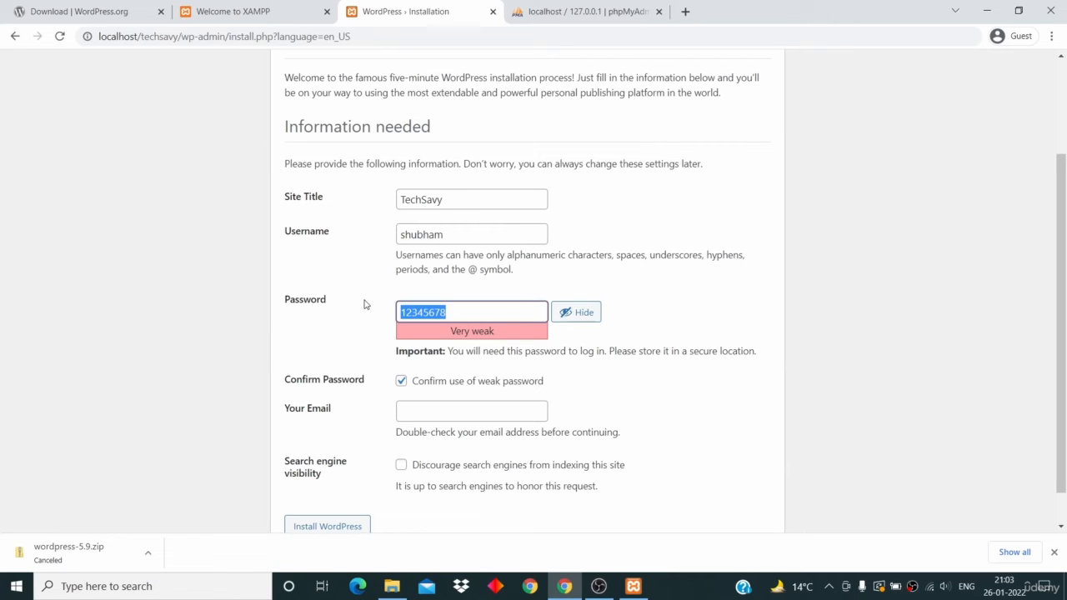
scroll(364, 304, "down", 1)
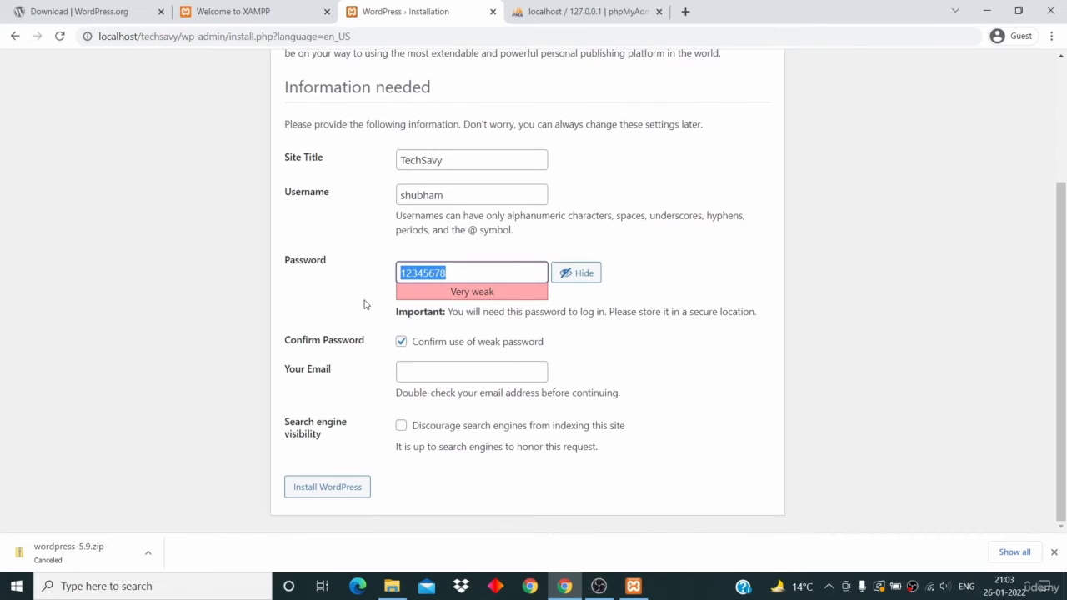
left_click(416, 376)
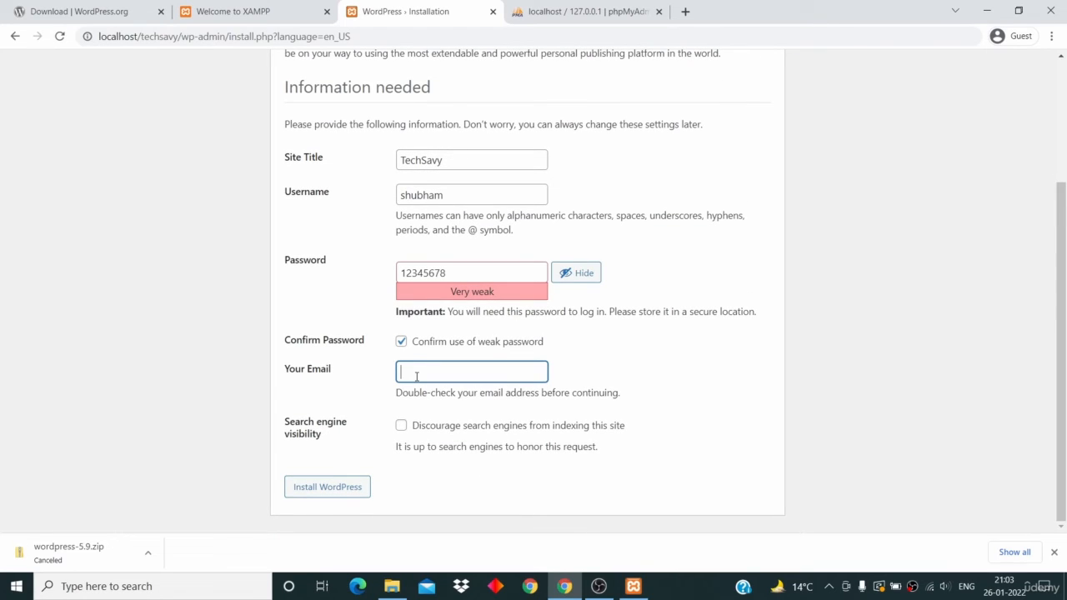
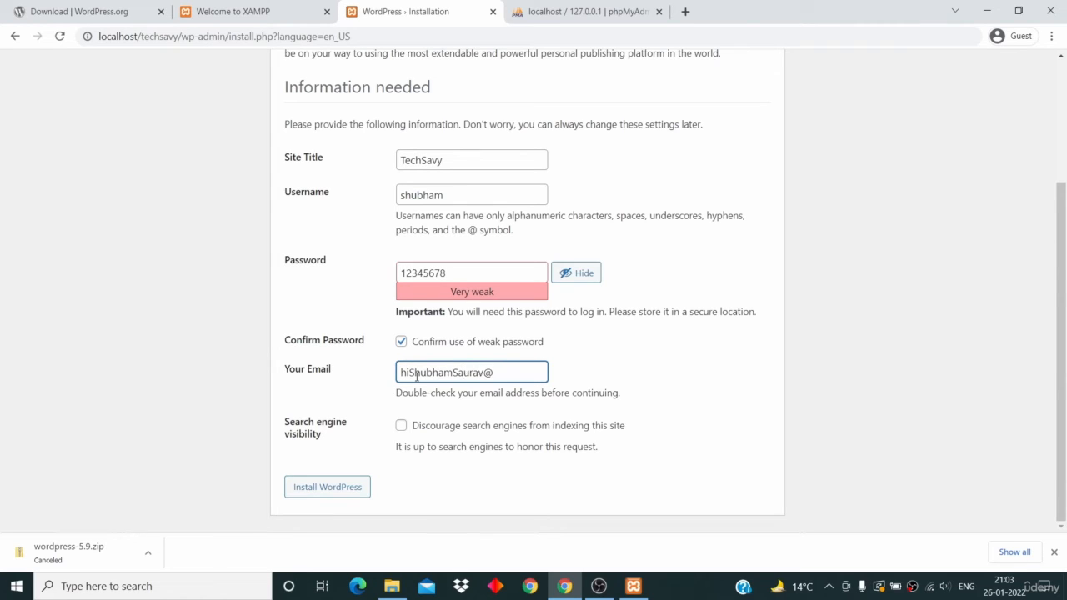
type("m")
left_click(591, 376)
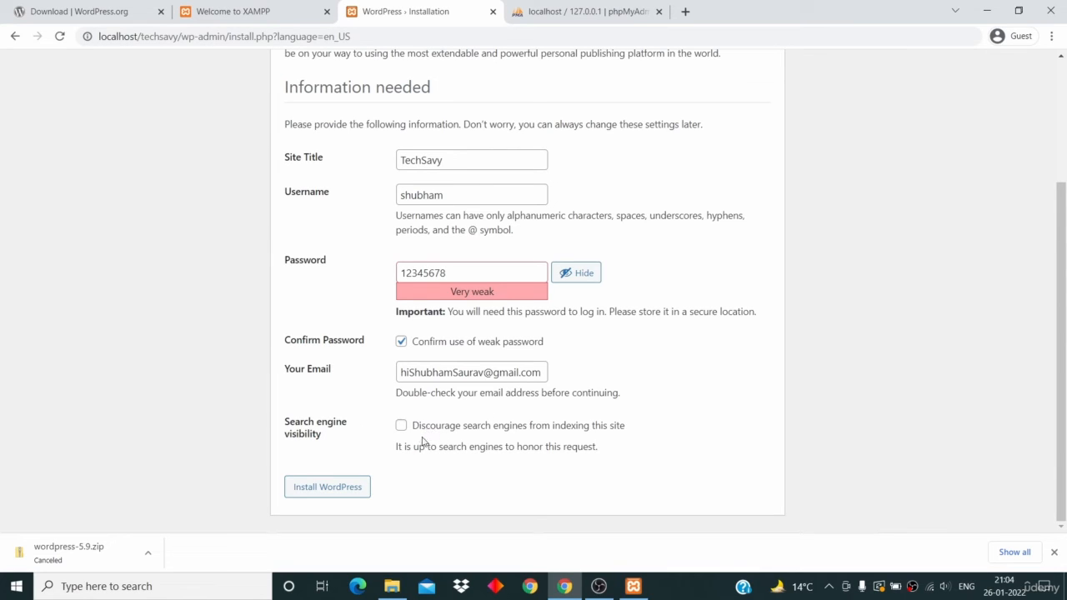
left_click(349, 496)
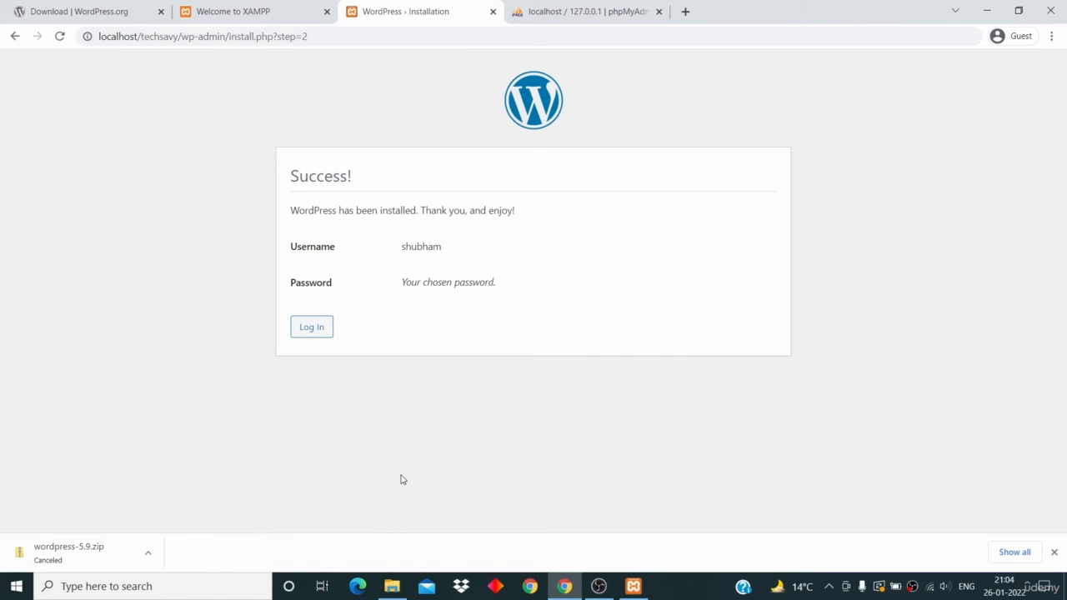
- Load localhost/techsavy in a new tab and scroll through the Hello world! front page
left_click(312, 333)
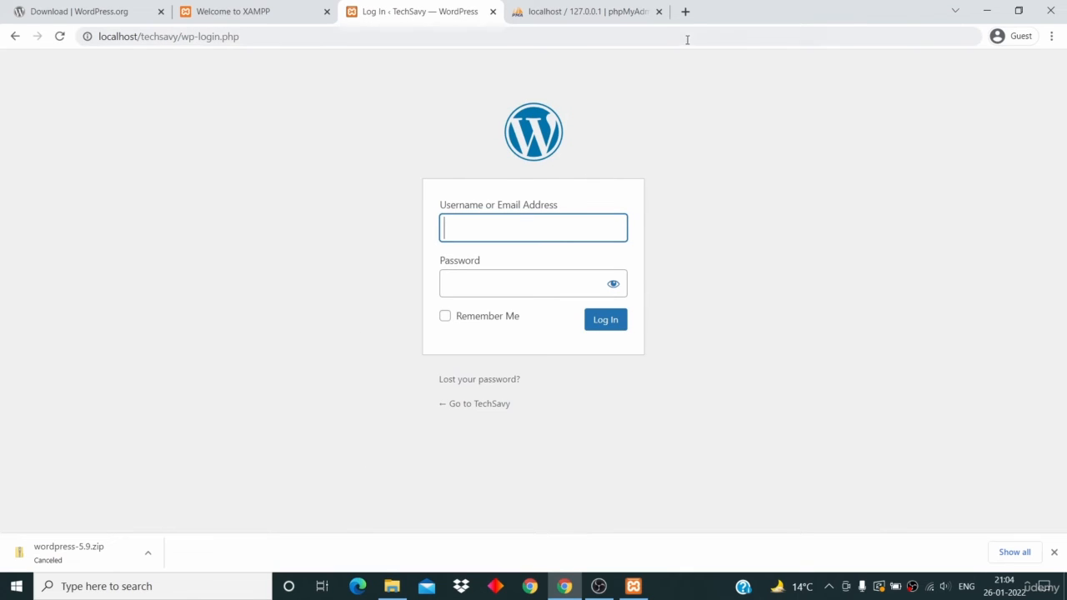
left_click(685, 11)
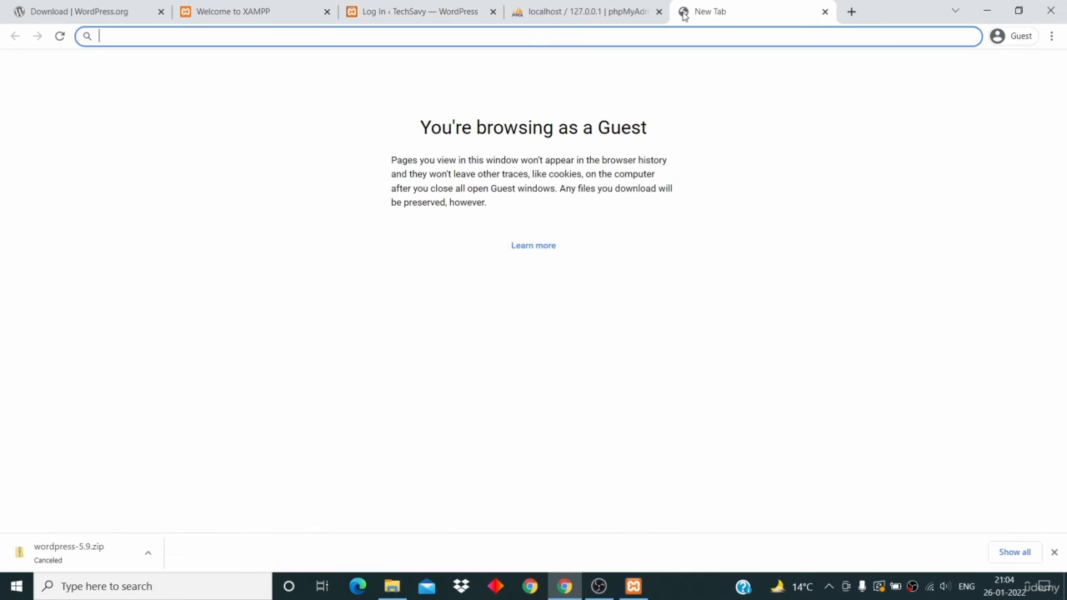
type("local")
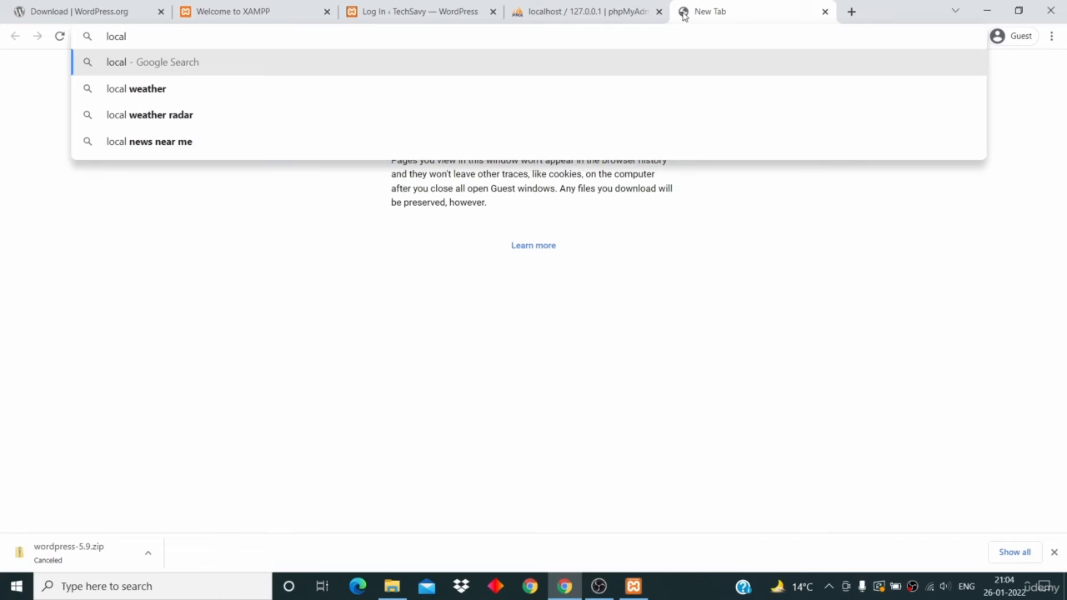
type("host")
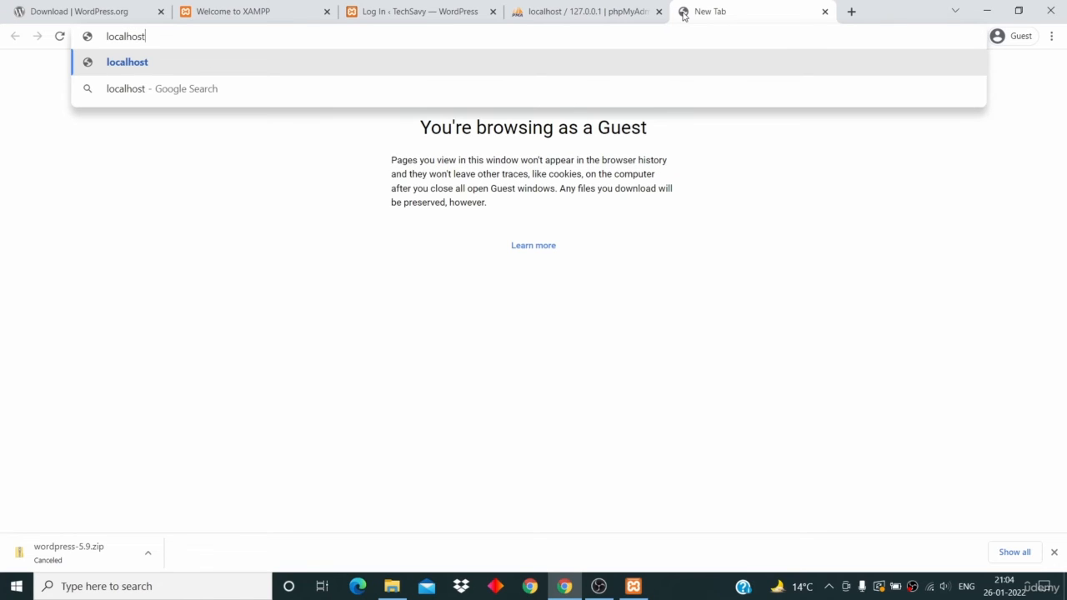
type("/techsav")
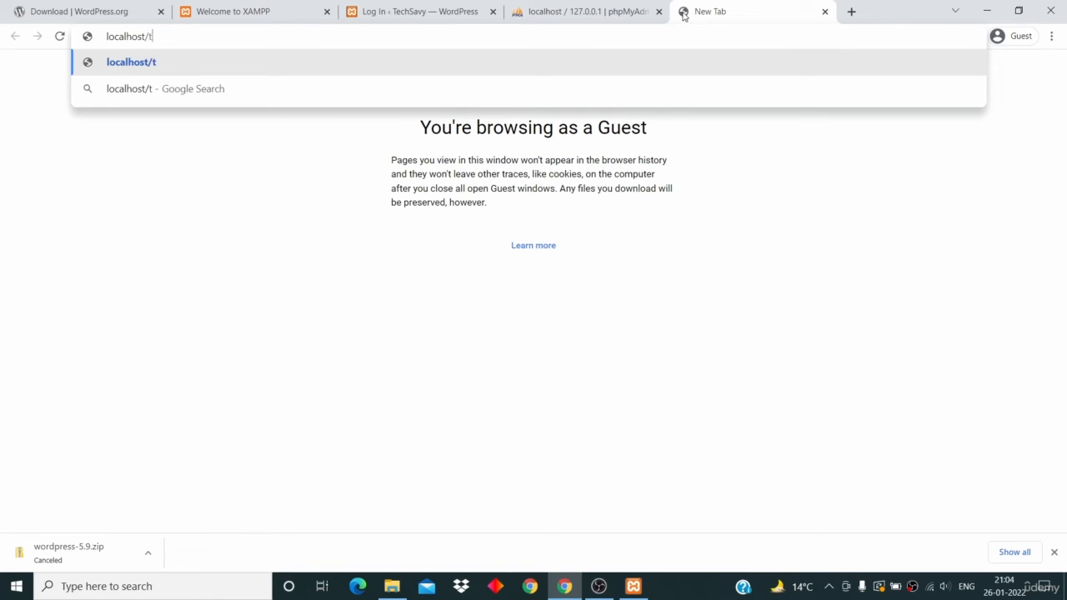
type("y")
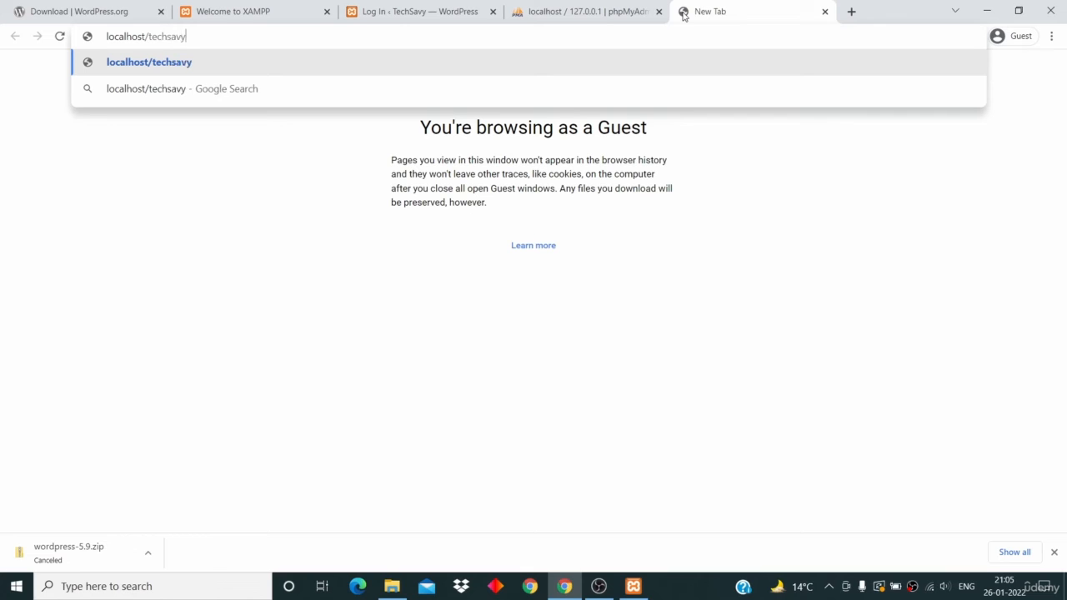
key("Return")
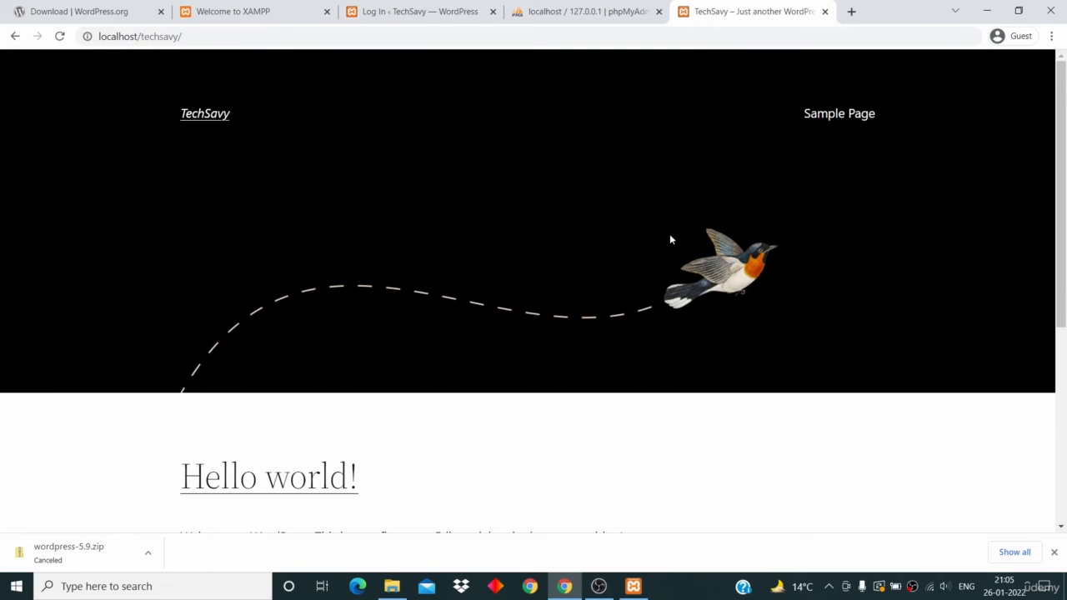
scroll(670, 236, "down", 5)
scroll(671, 239, "up", 5)
scroll(670, 239, "down", 5)
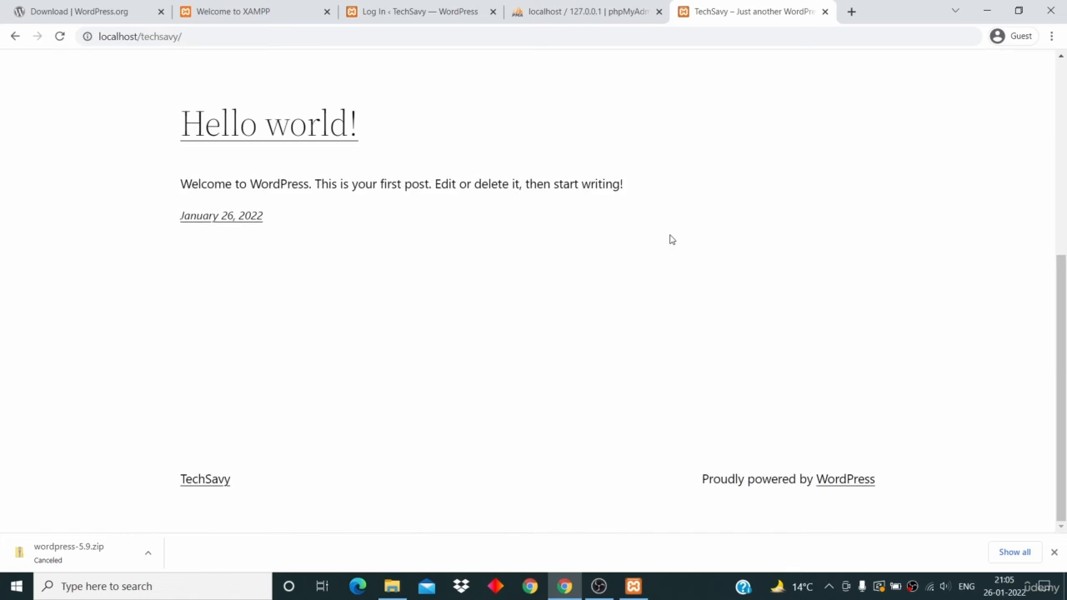
scroll(670, 239, "up", 5)
scroll(323, 165, "down", 1)
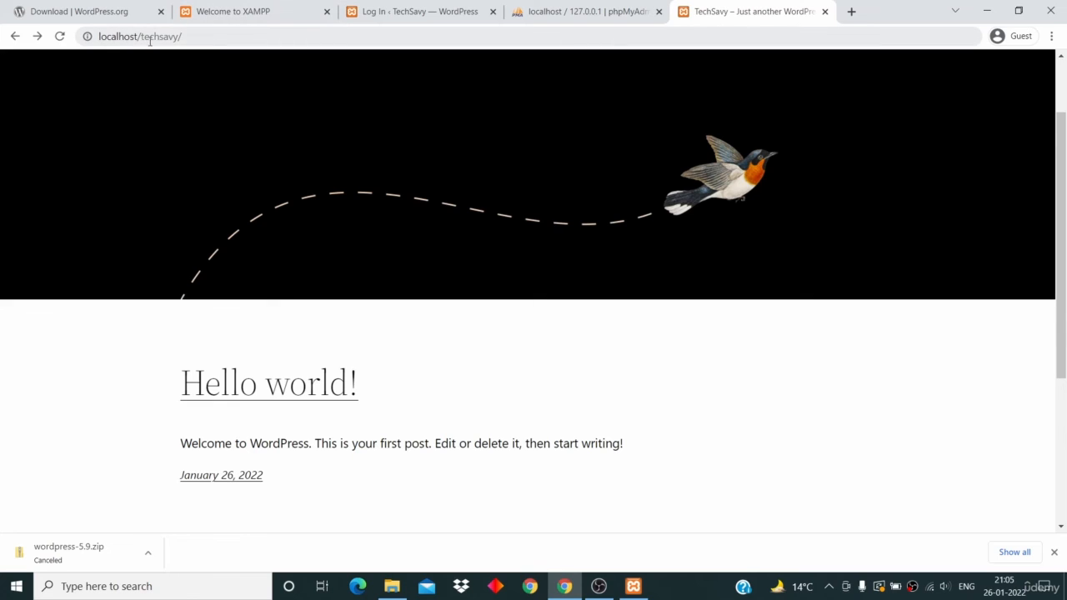
- Go to localhost/techsavy/wp-admin and sign in with the admin username and password
left_click(223, 37)
left_click(242, 37)
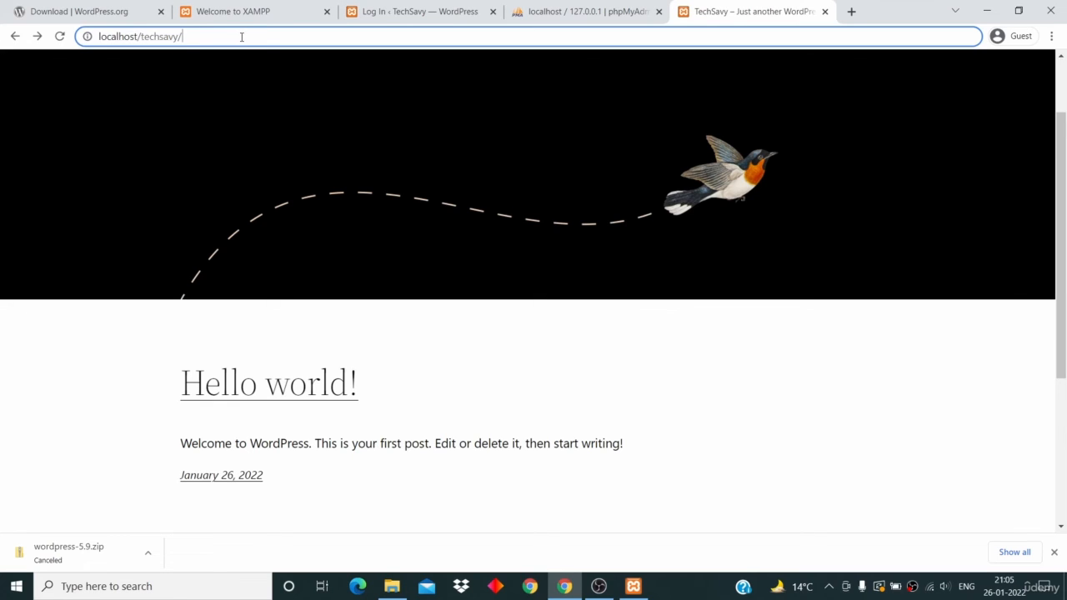
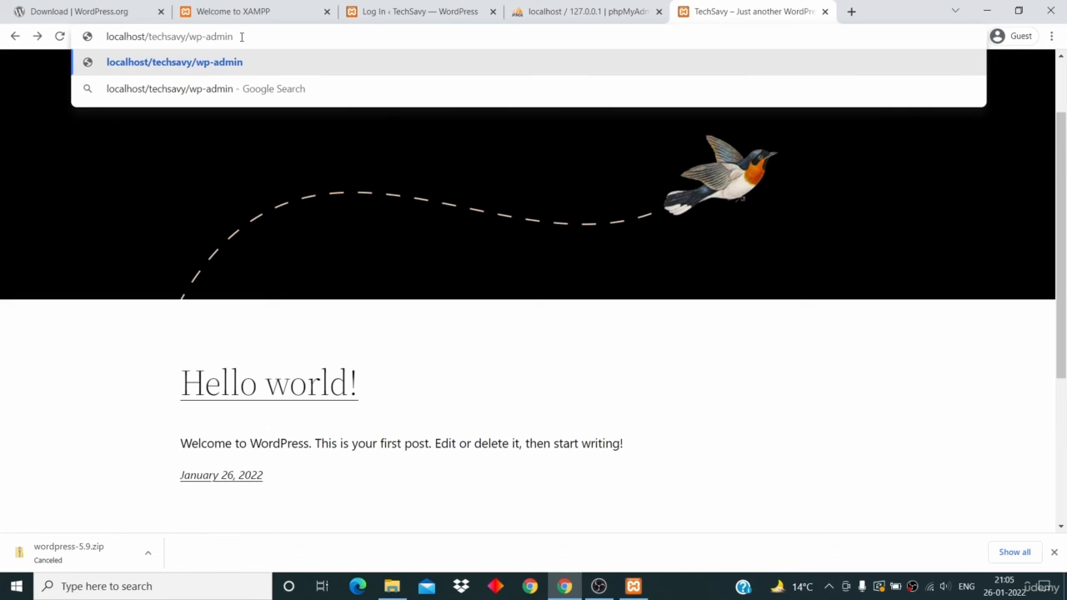
key("Return")
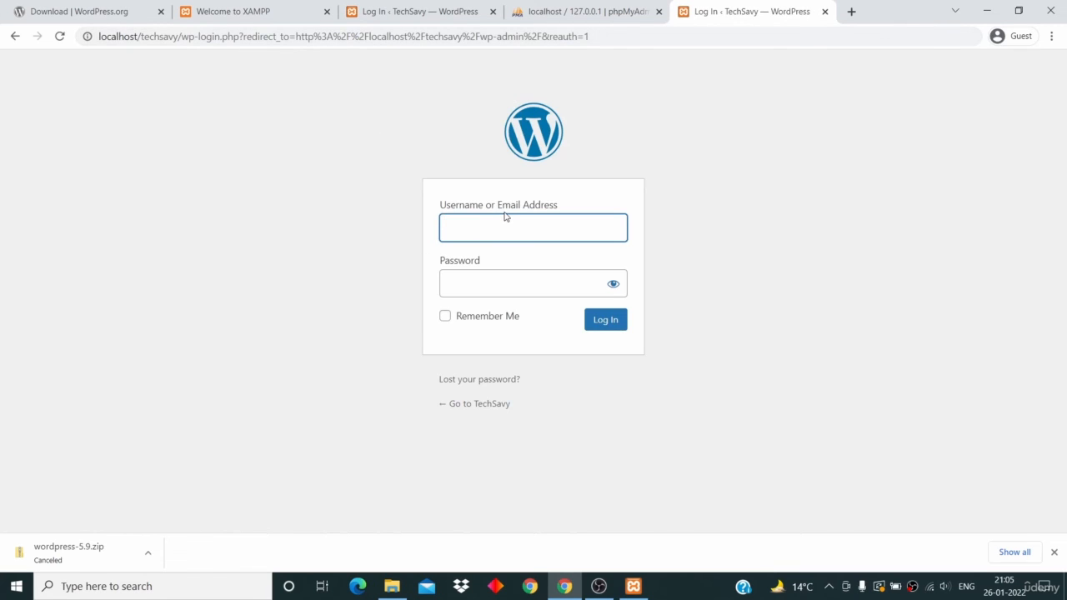
key("Tab")
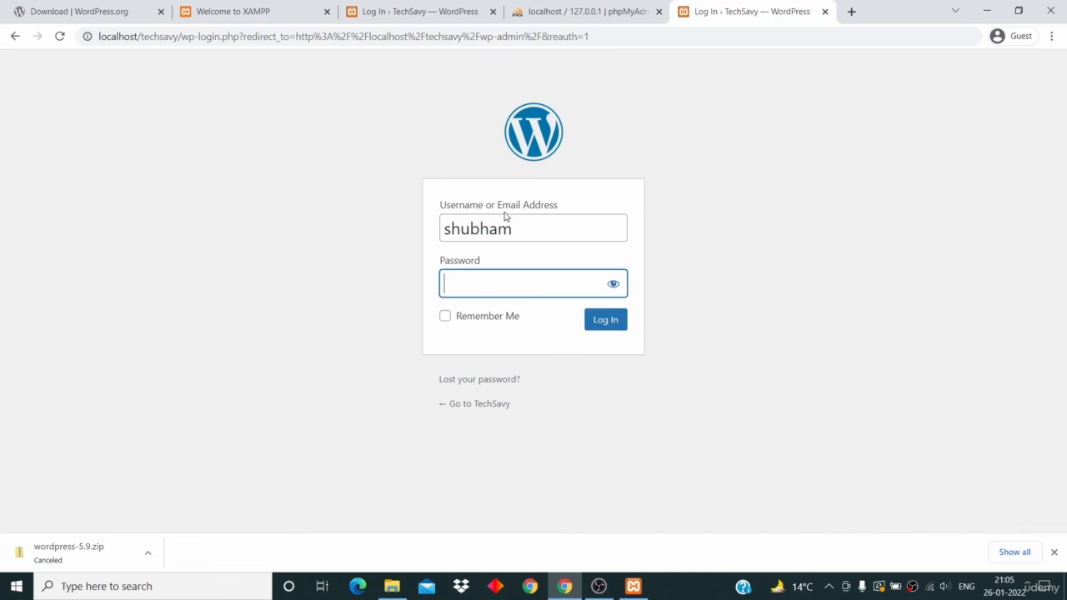
left_click(608, 325)
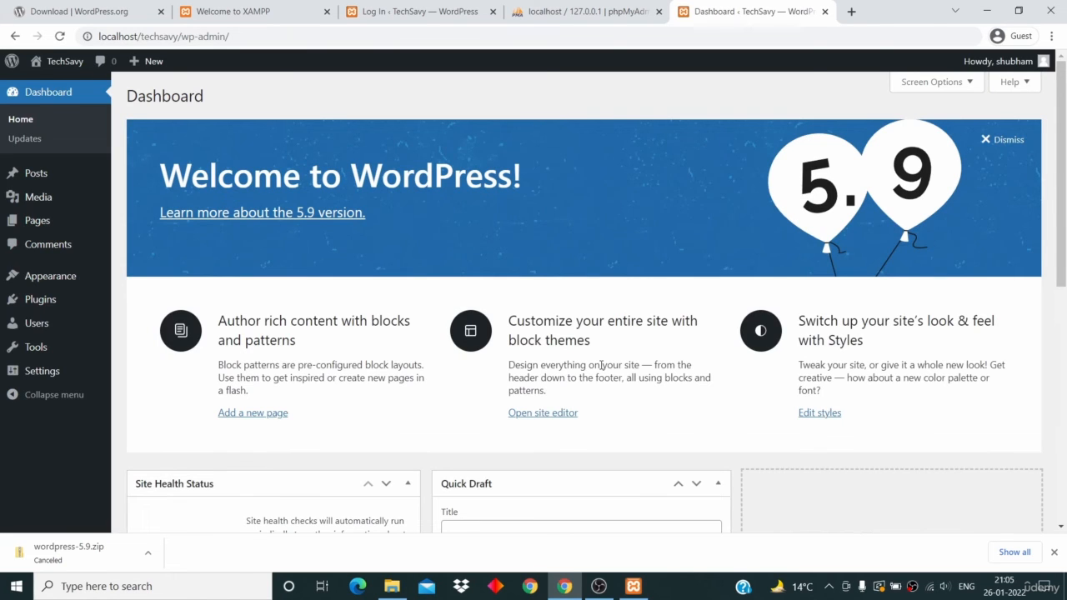
- Scroll down the TechSavy Dashboard to review its 1 Post, 1 Page, 1 Comment and Twenty Twenty-Two theme, then return to the top
scroll(601, 365, "down", 5)
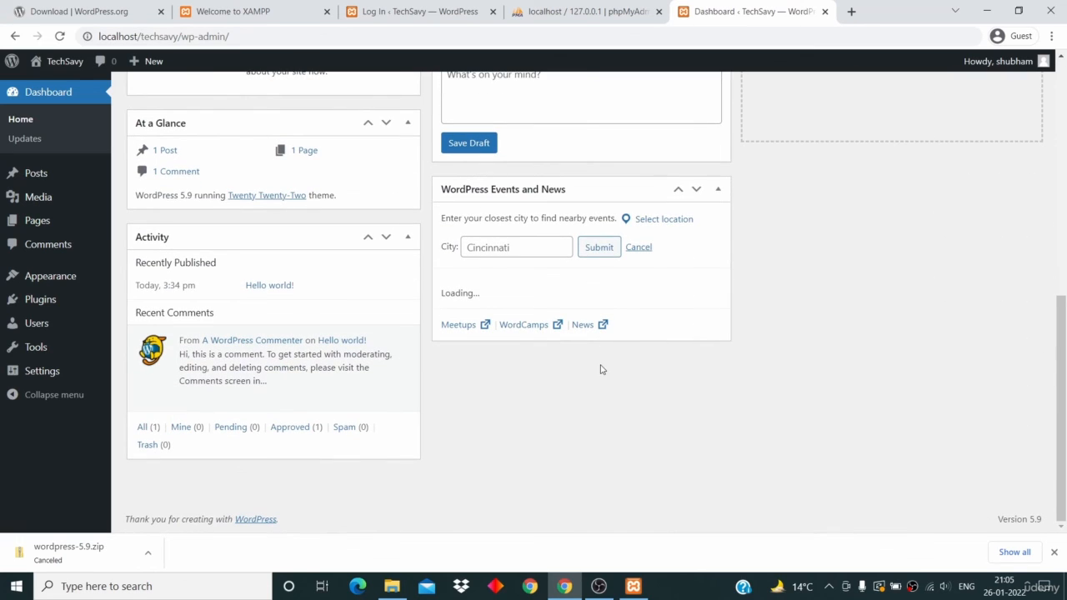
scroll(601, 369, "up", 5)
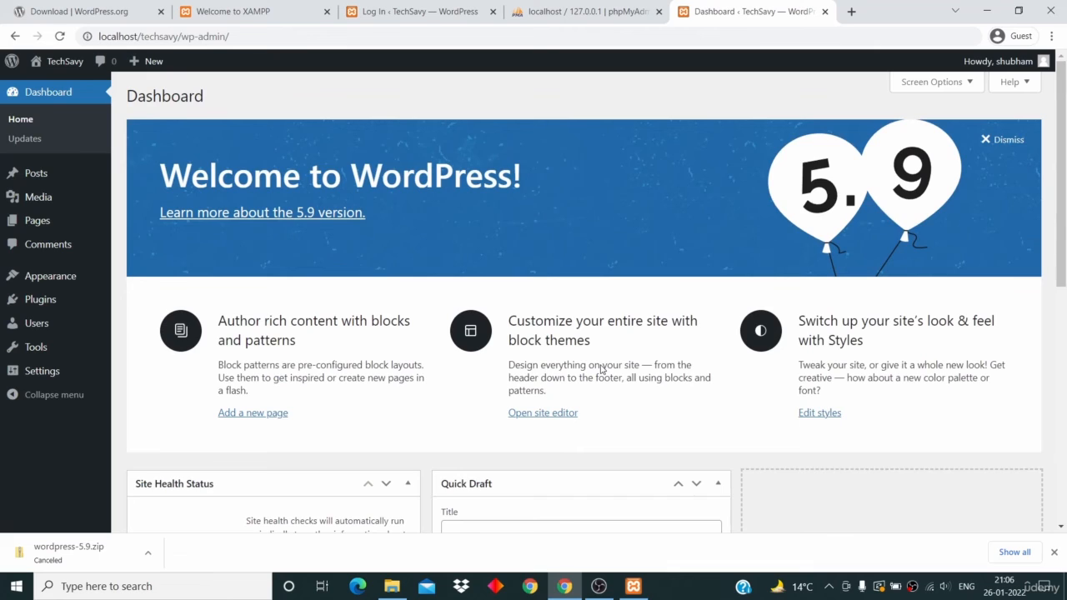